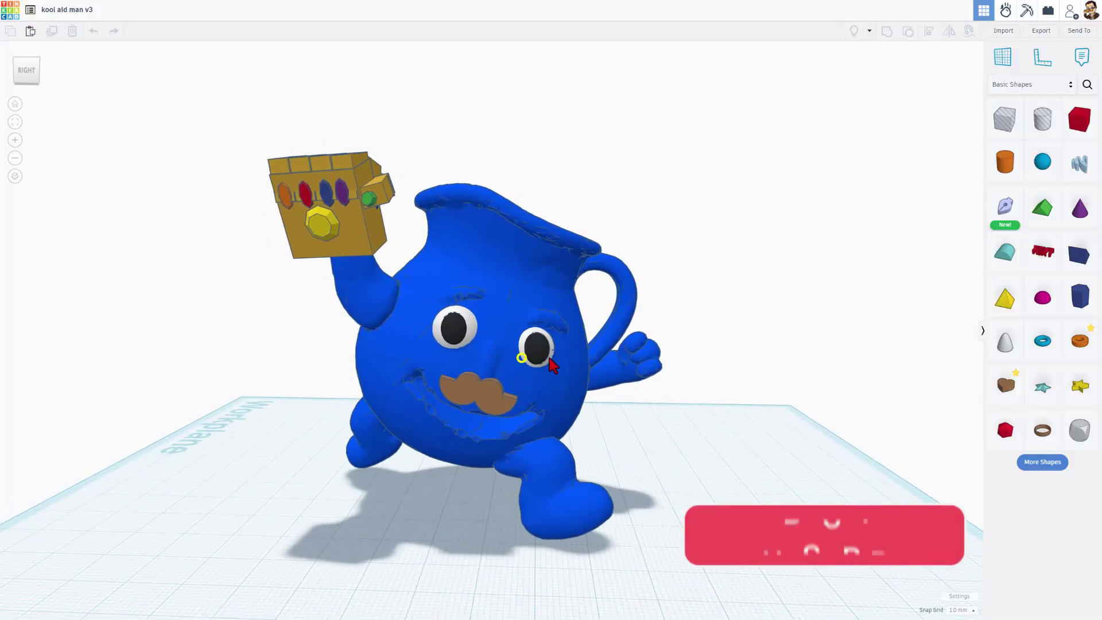
Hide the Infinity Gauntlet so the Kool-Aid Man's raised hand is empty, then orbit the view.
click(347, 229)
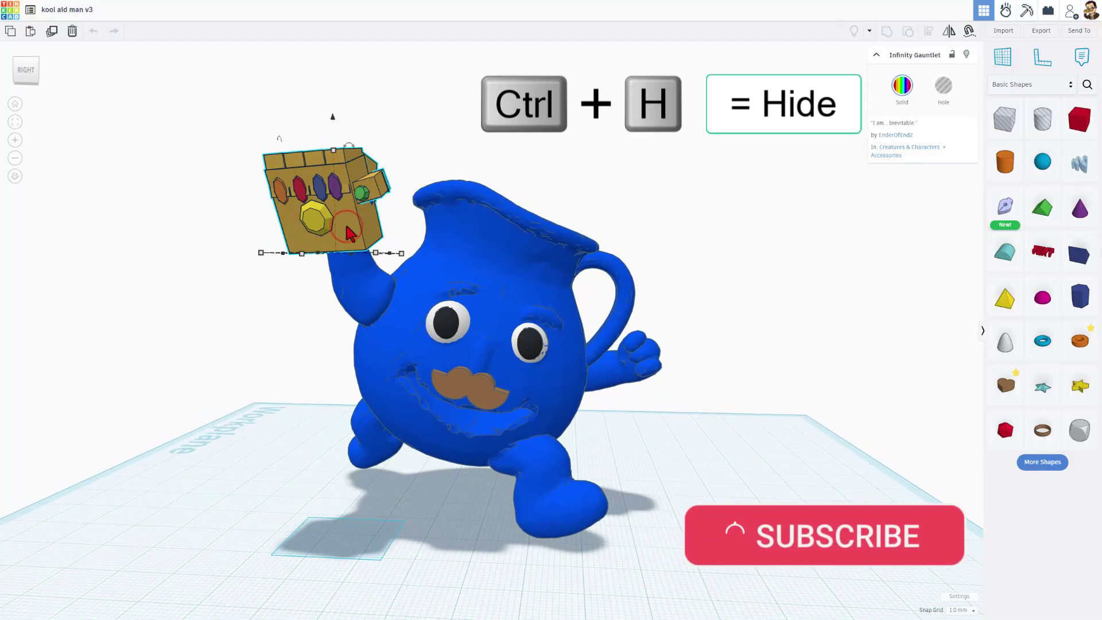
key(ctrl+h)
click(296, 301)
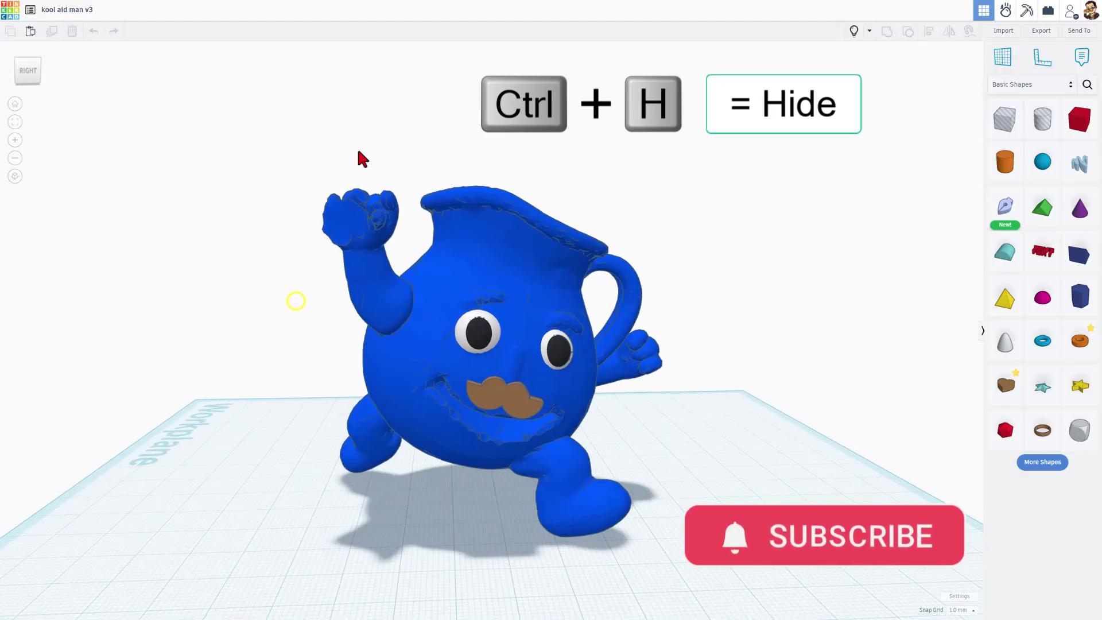
right_drag(494, 236, 531, 222)
right_drag(508, 279, 319, 197)
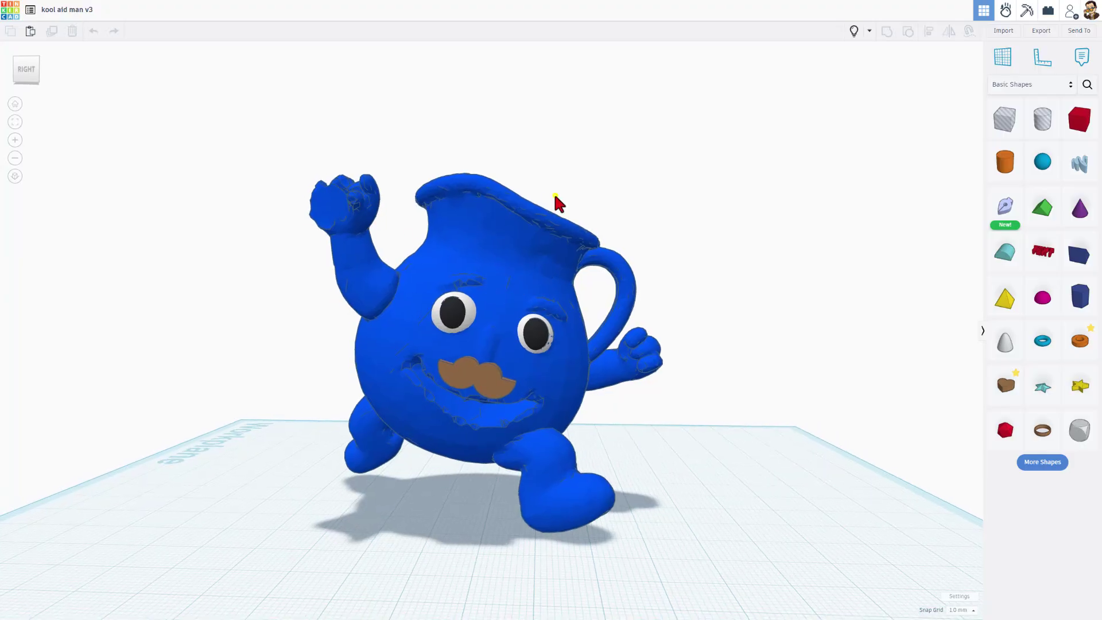
mouse_move(553, 195)
right_down()
mouse_move(529, 197)
mouse_move(544, 202)
right_up()
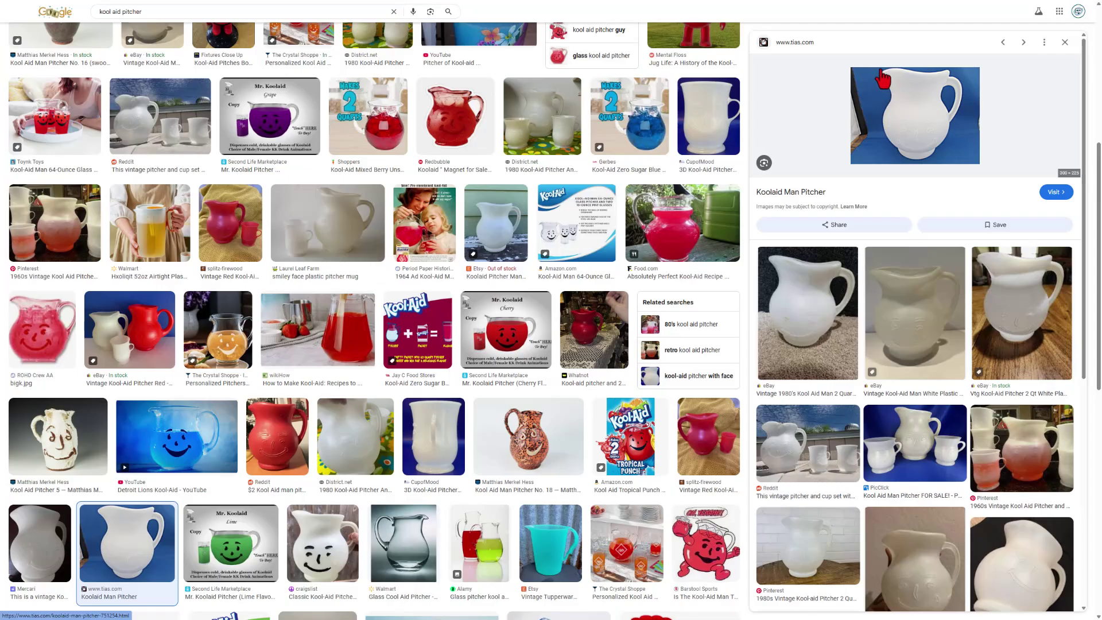
Capture the enlarged white pitcher image from Google Images and upload it in Snagit.
key(ctrl+Print)
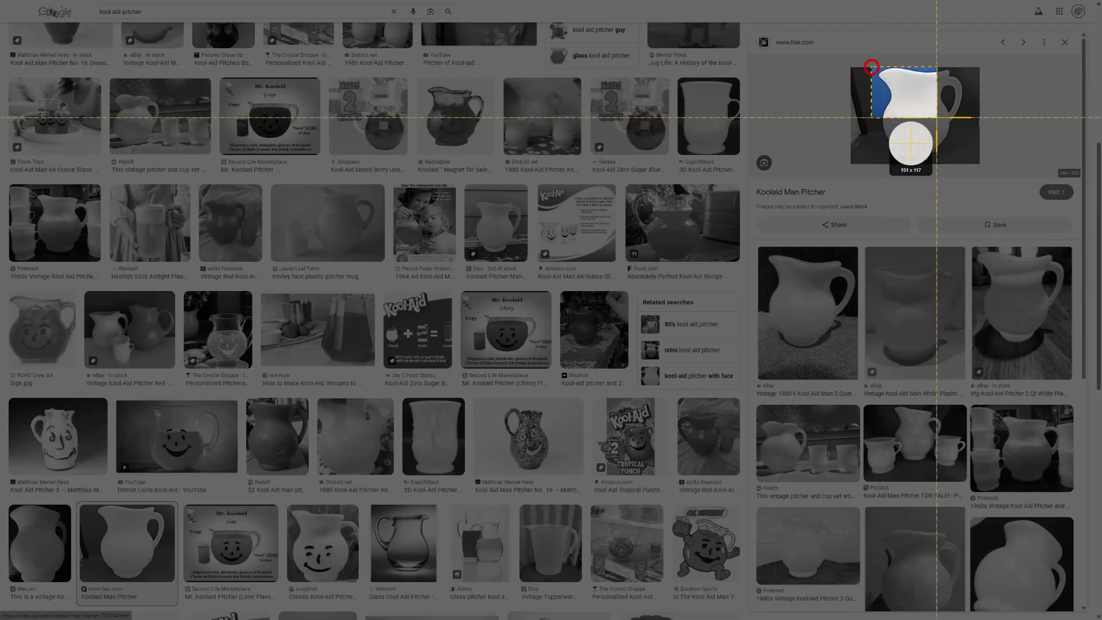
drag(871, 67, 969, 162)
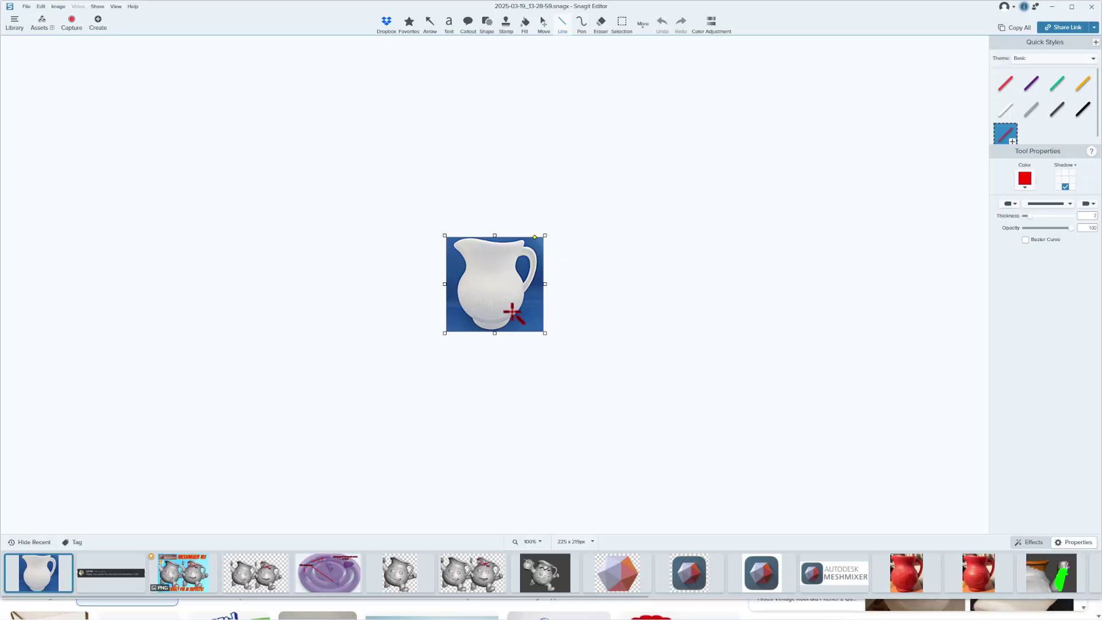
click(386, 23)
Load the captured white pitcher image file into the Pixlr Express editor.
key(alt+Tab)
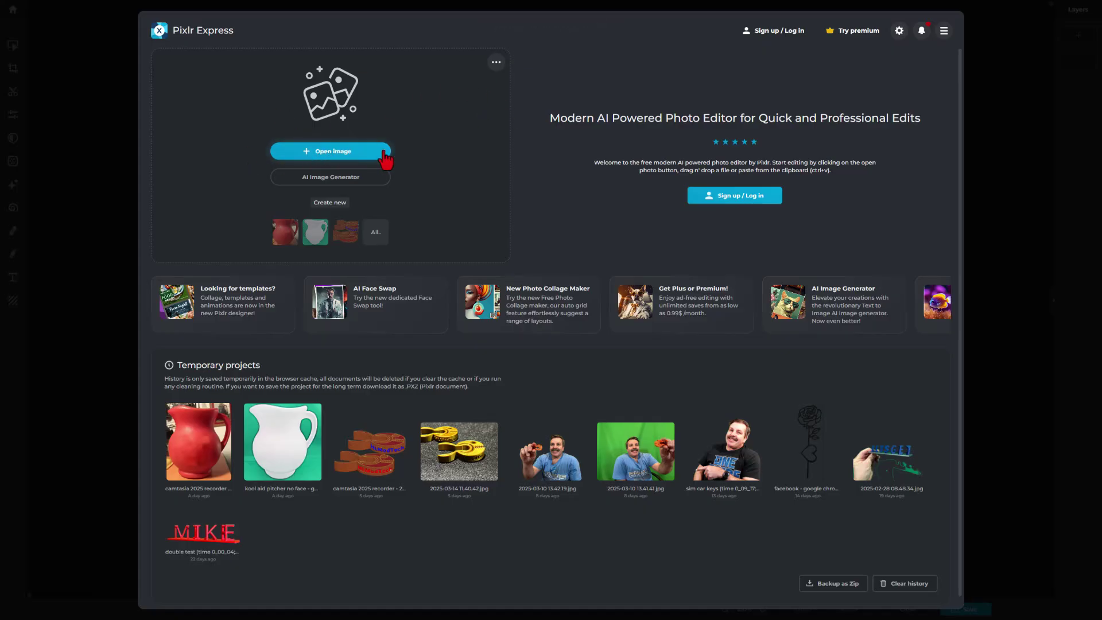
click(326, 152)
click(336, 215)
double_click(336, 213)
scroll(462, 315, up, 5)
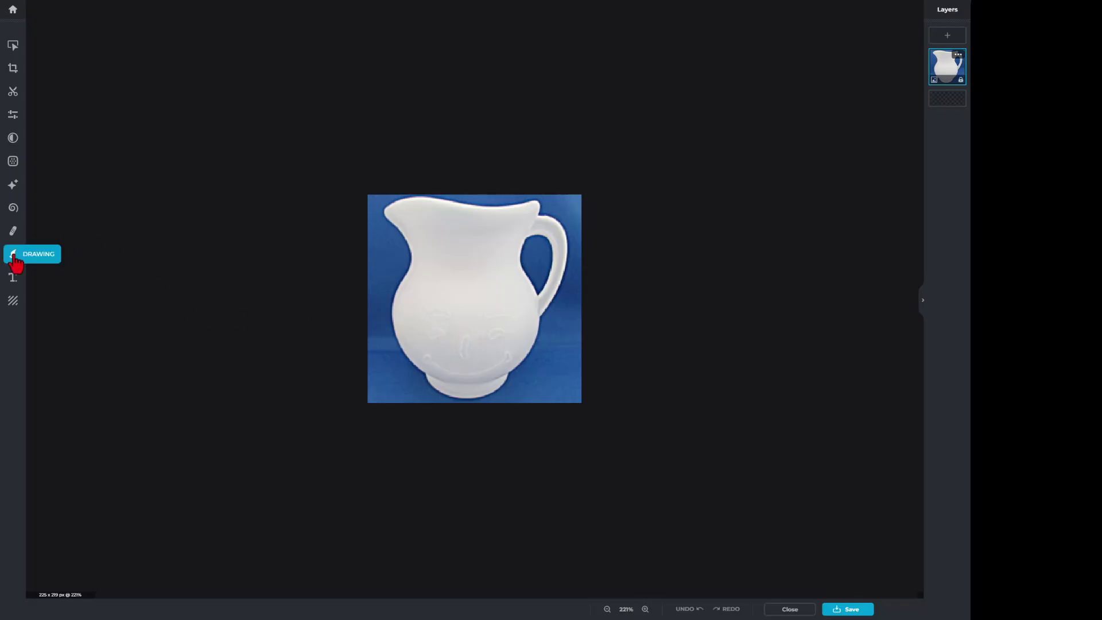
Set up the Retouch Clone Stamp at 31px and zoom in on the pitcher.
click(13, 231)
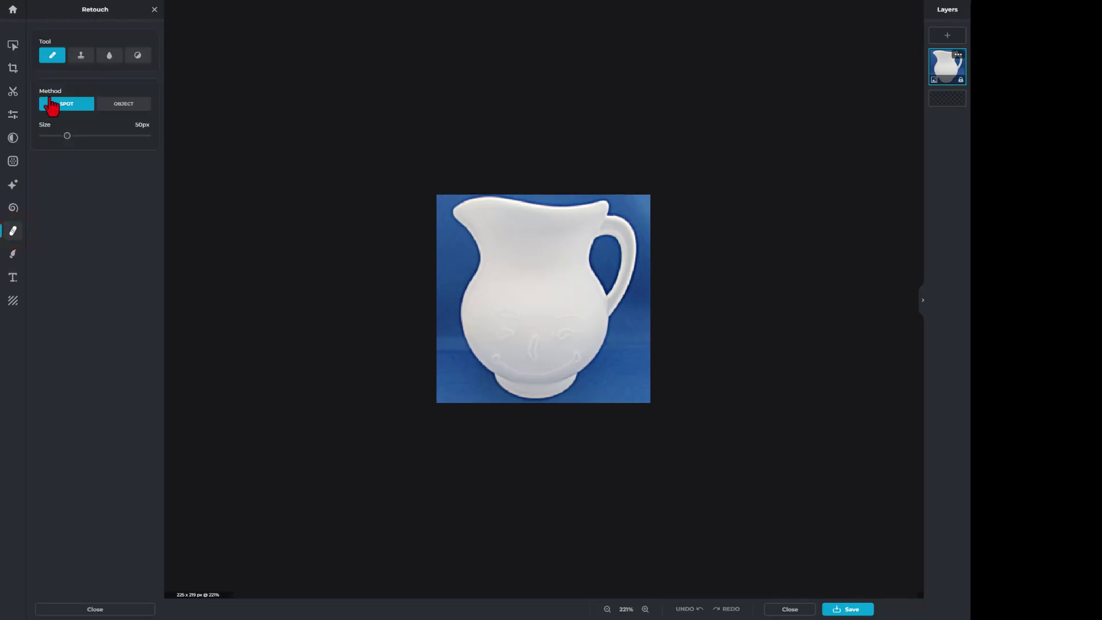
click(80, 57)
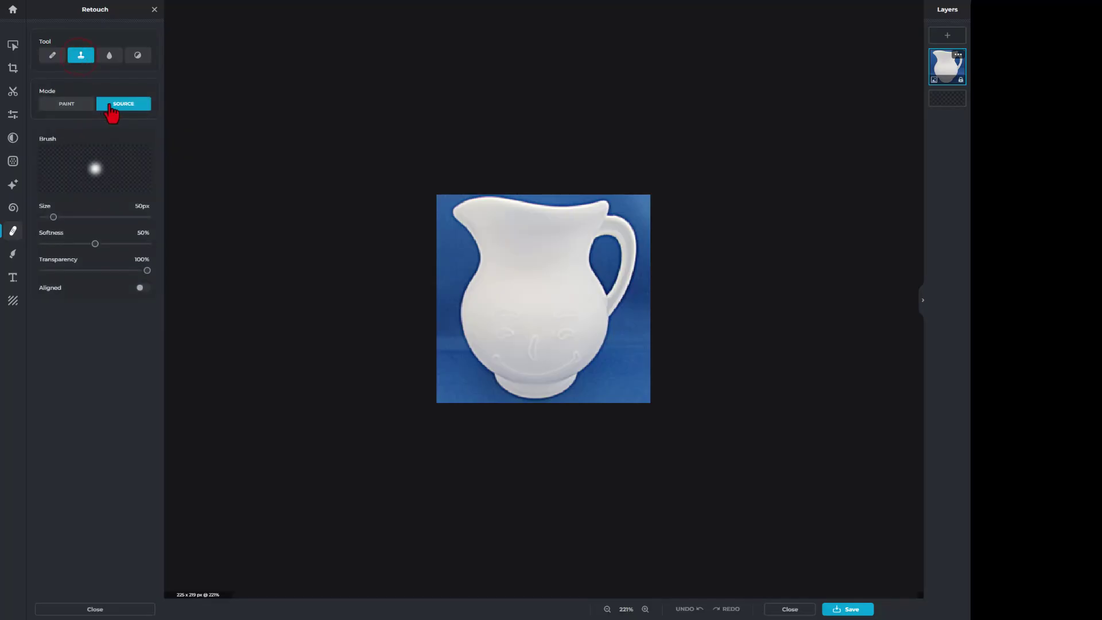
click(49, 217)
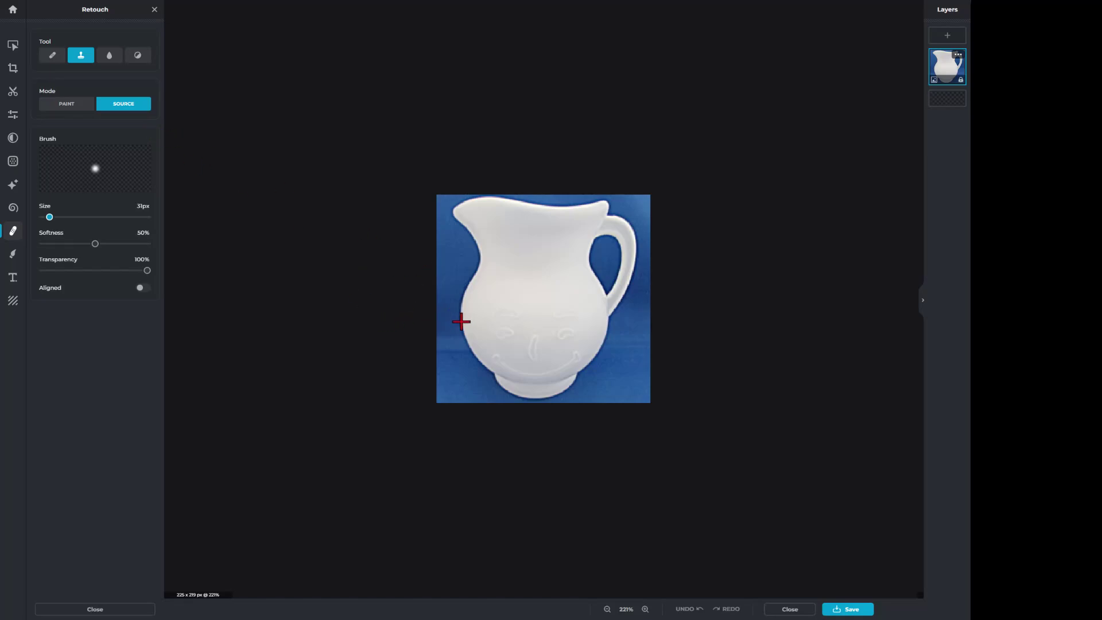
key(ctrl+plus)
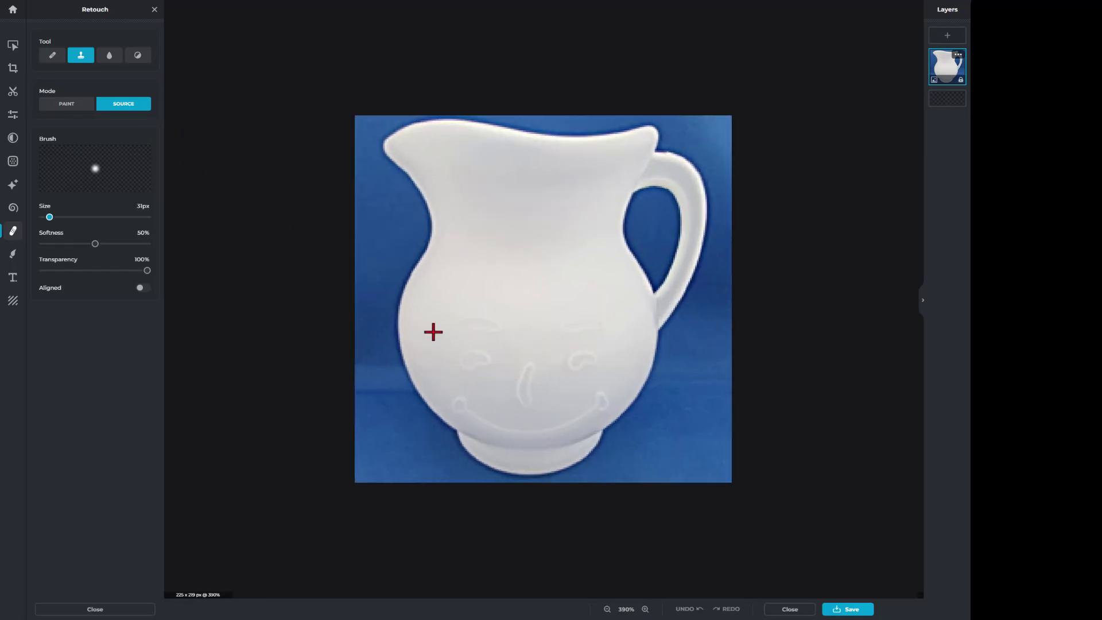
Clone plain surface over the pitcher's left cheek and both embossed eyes.
click(434, 322)
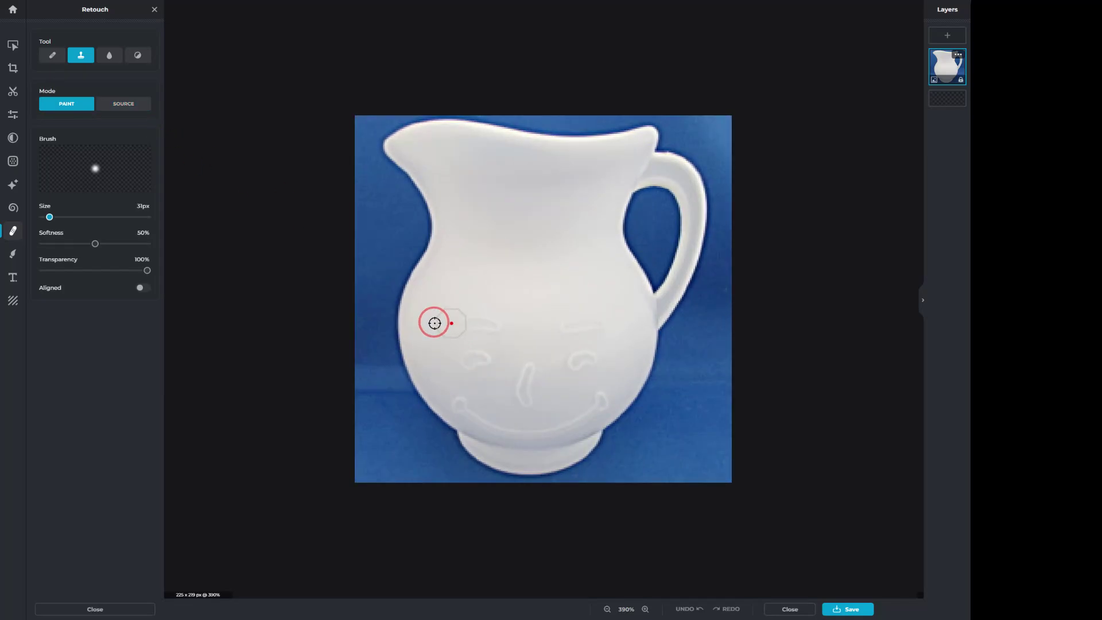
drag(463, 322, 496, 326)
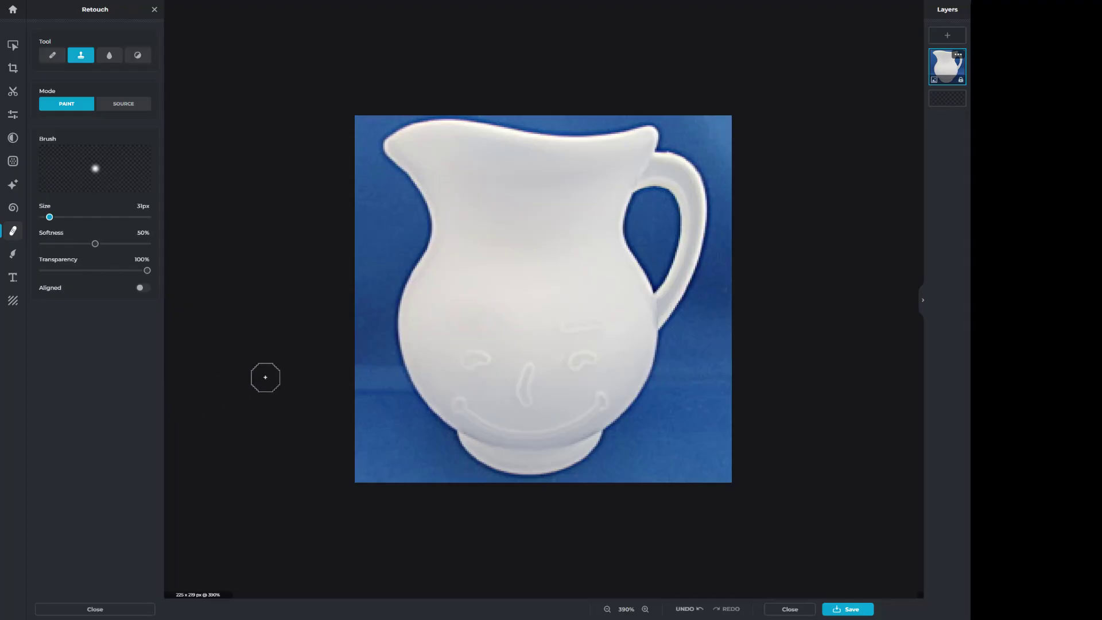
click(115, 104)
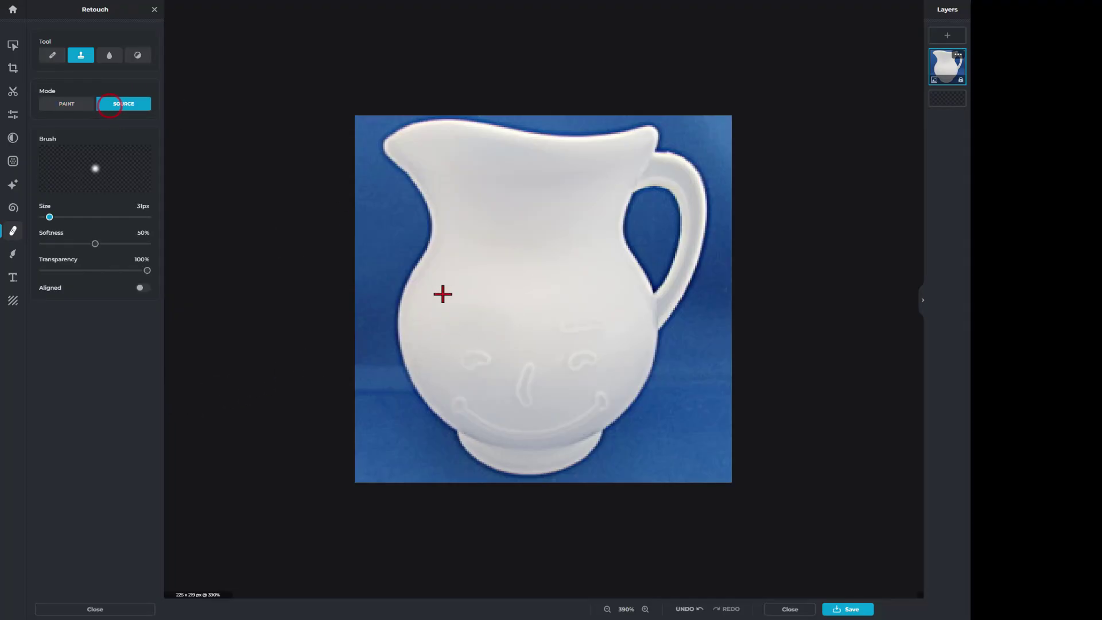
click(625, 325)
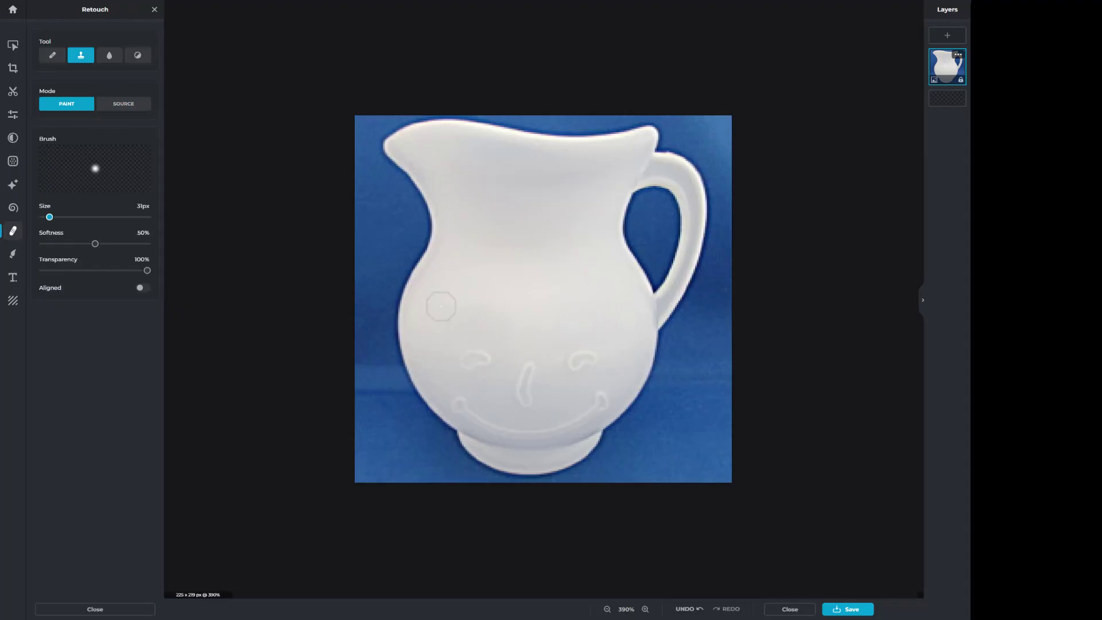
click(127, 106)
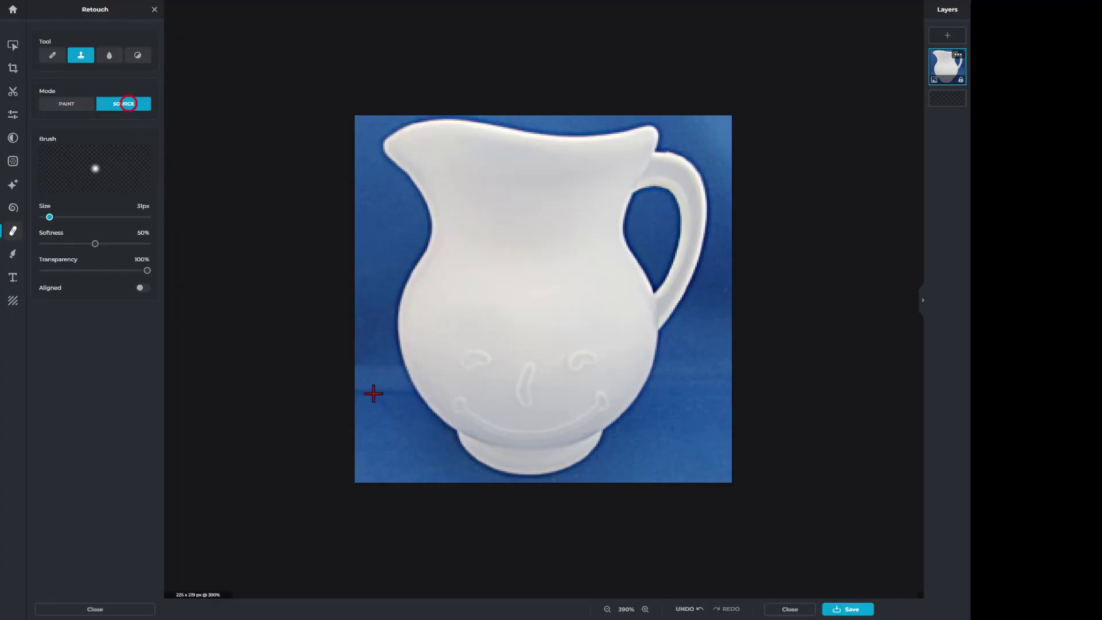
click(445, 362)
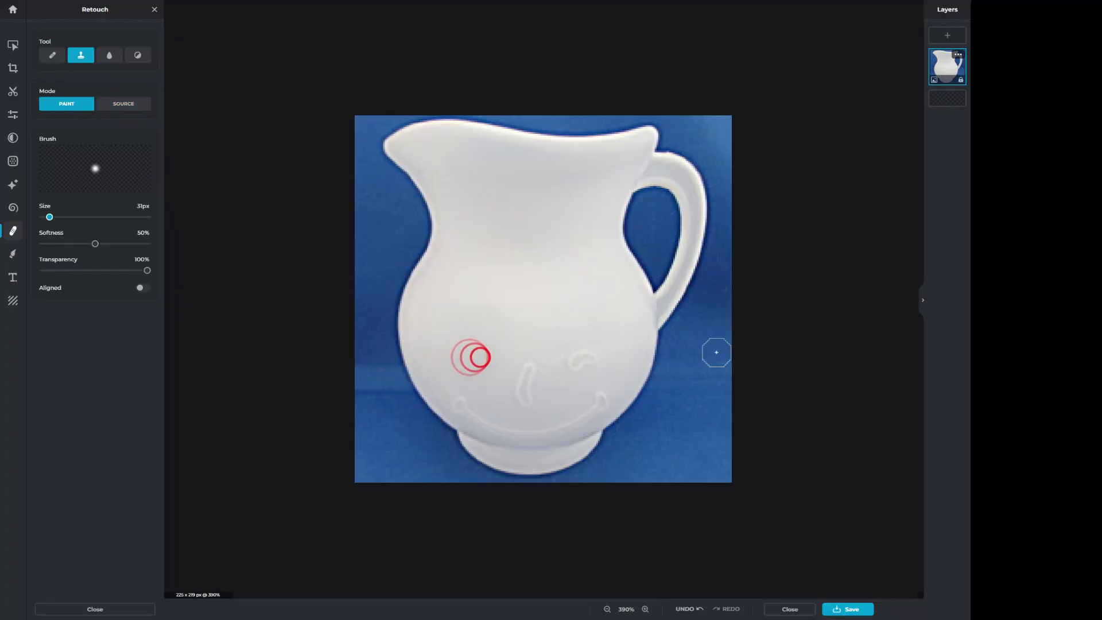
click(122, 108)
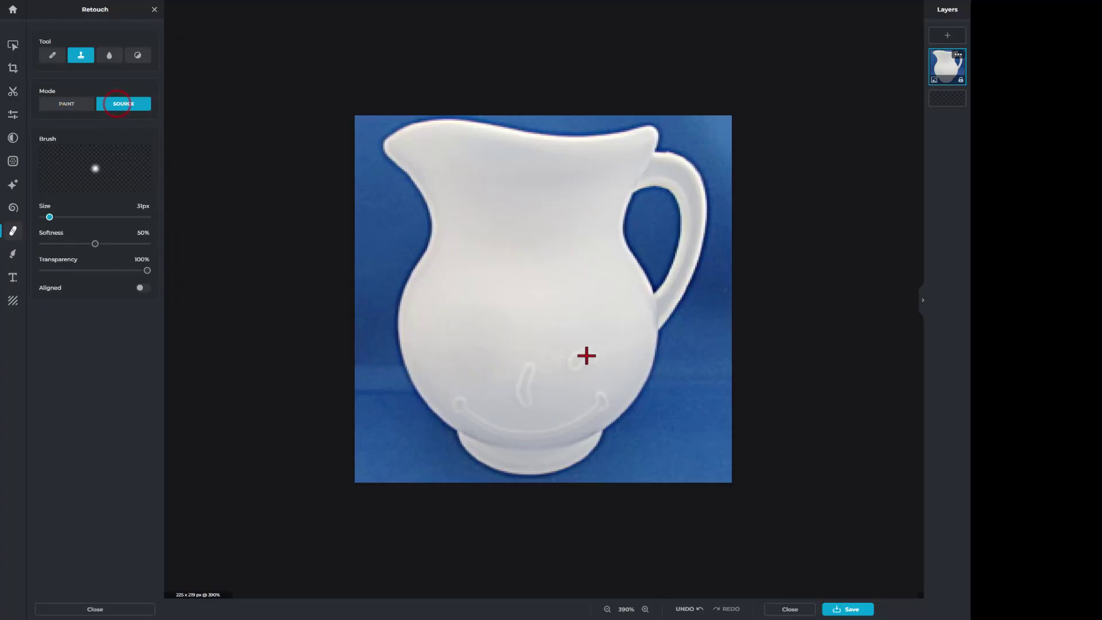
click(612, 352)
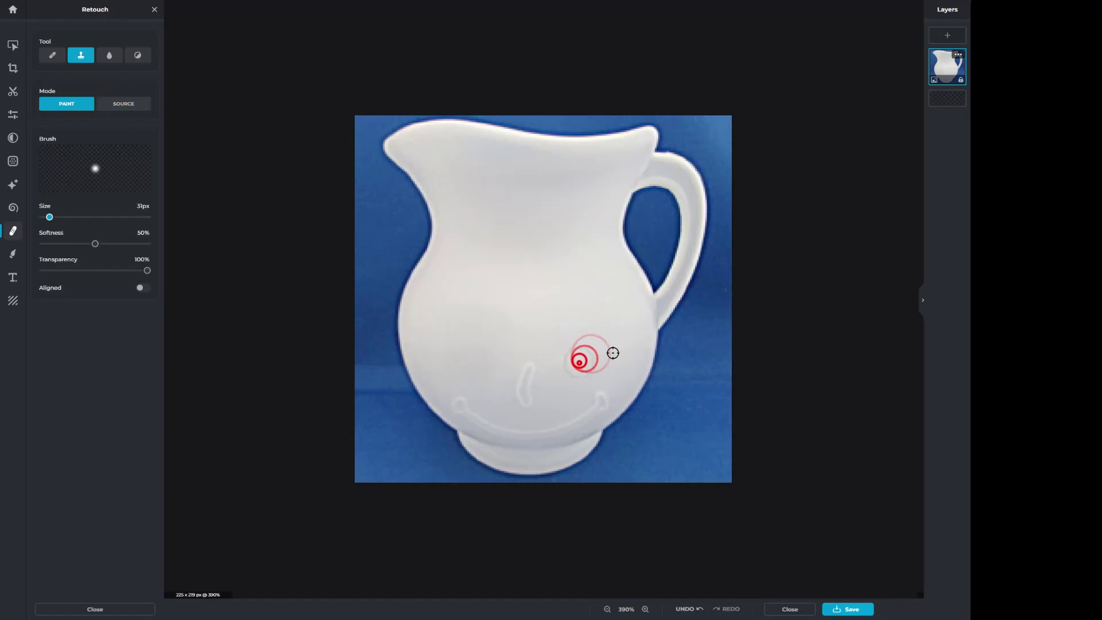
Clone plain surface over the embossed nose and smile near the base.
click(131, 107)
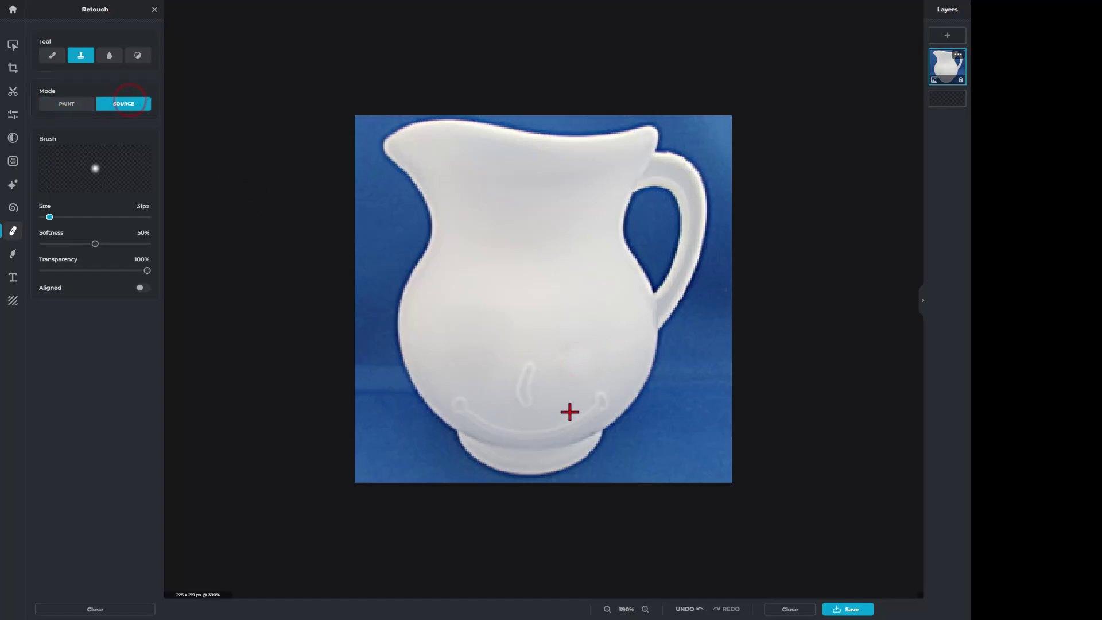
click(551, 385)
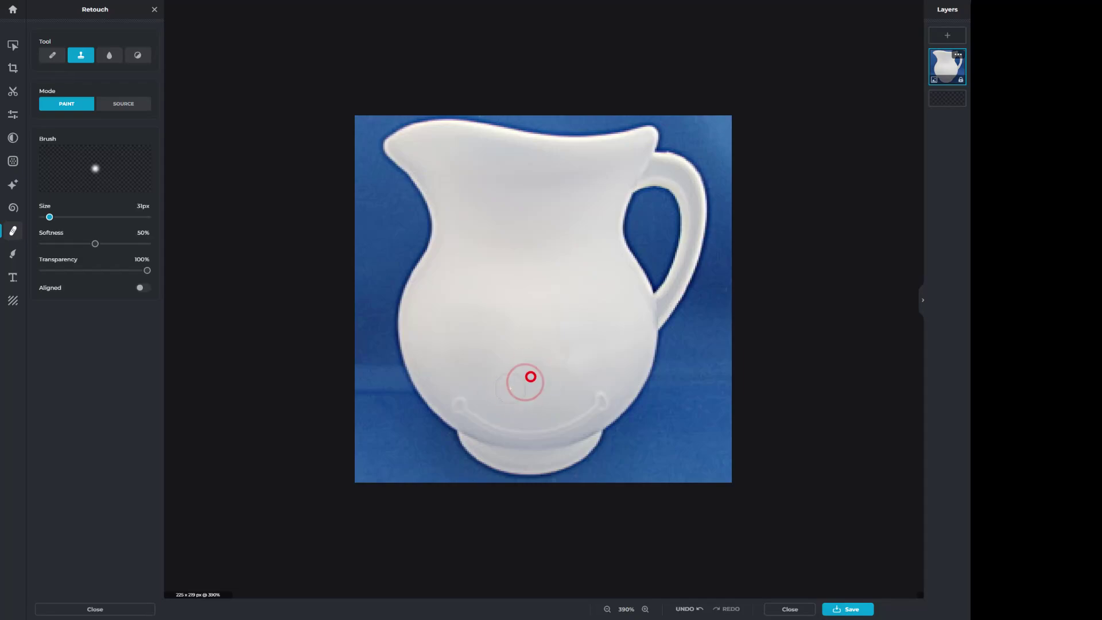
click(529, 377)
click(115, 103)
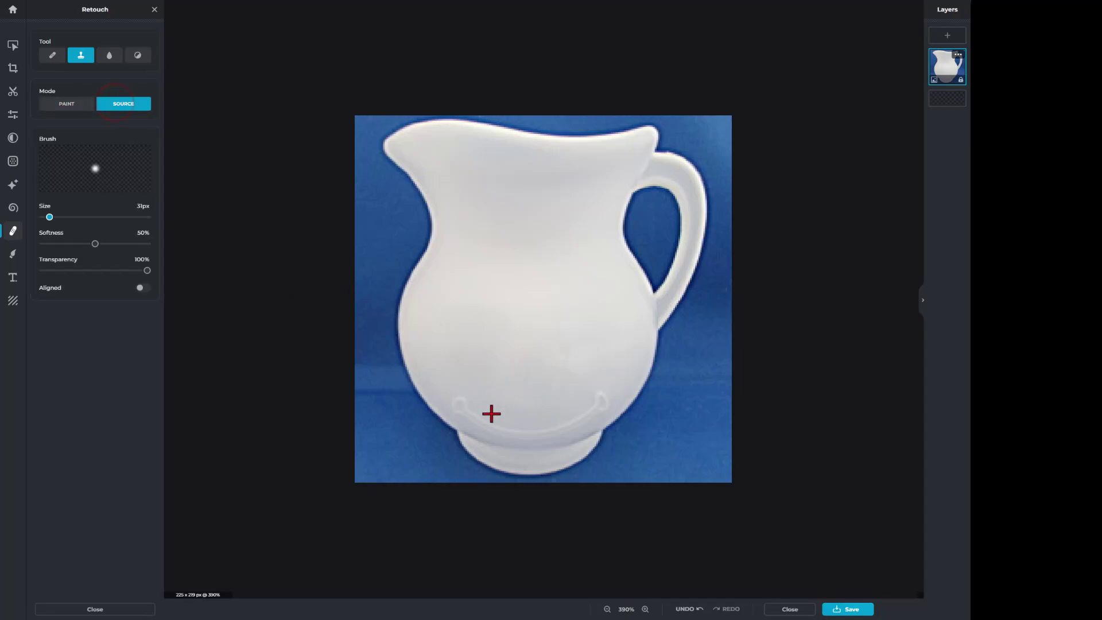
click(512, 415)
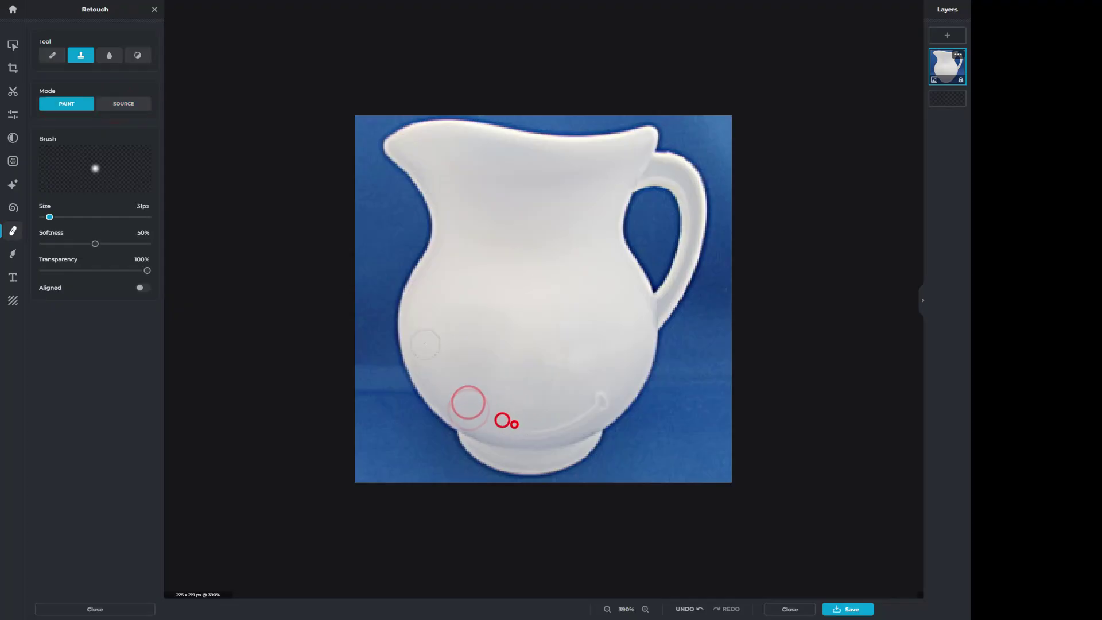
click(123, 103)
click(555, 416)
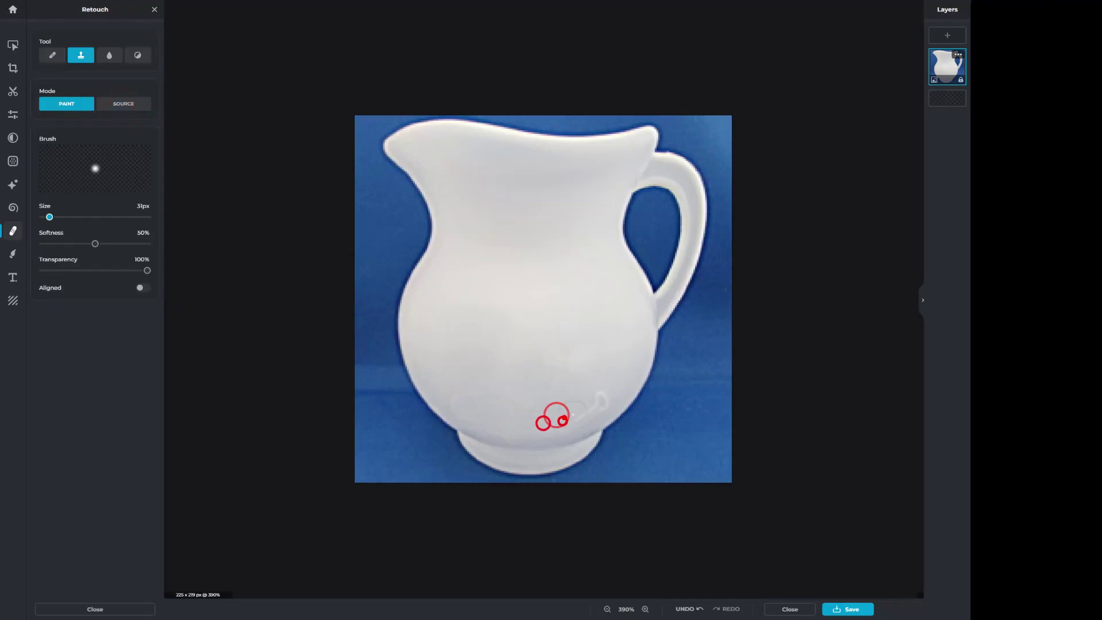
click(580, 412)
scroll(551, 367, down, 3)
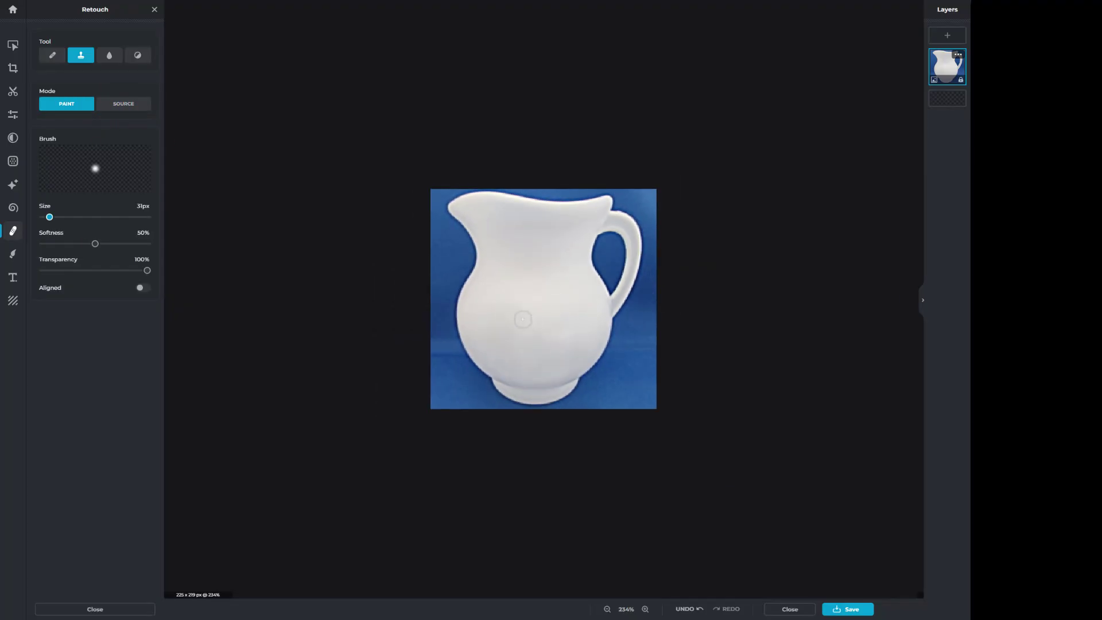
Apply the Pop adjustment preset to brighten and saturate the pitcher photo.
click(12, 44)
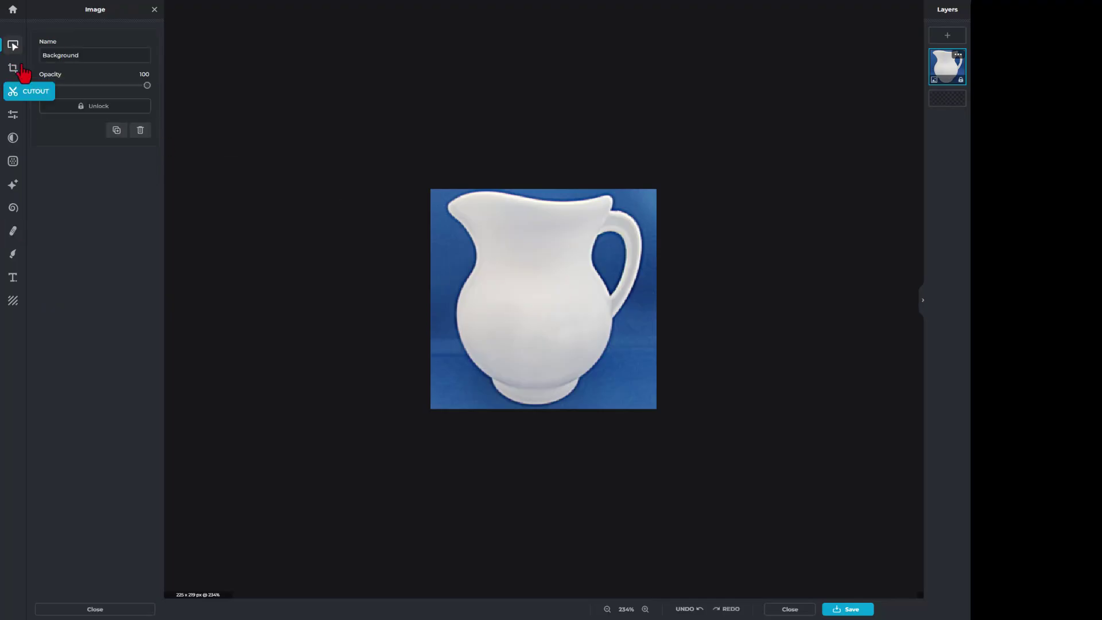
click(13, 115)
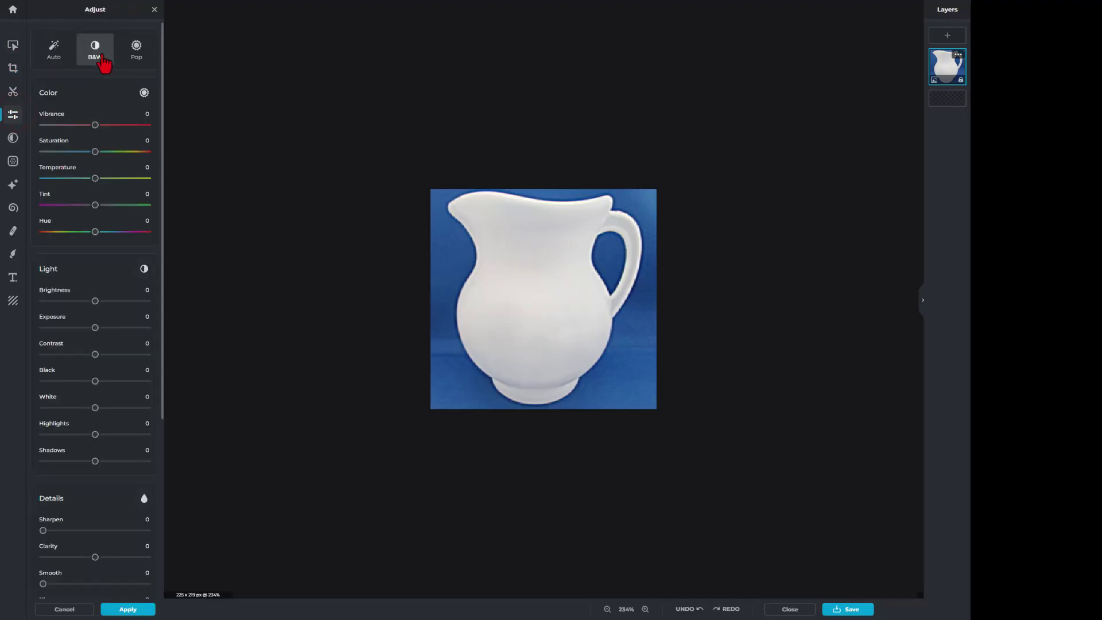
click(137, 57)
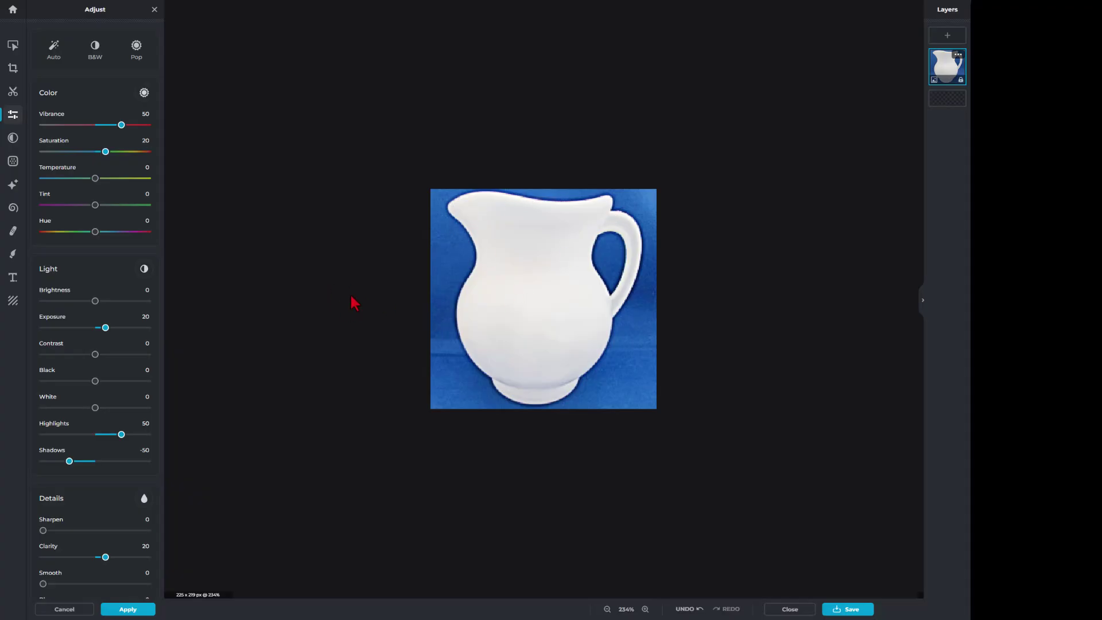
key(v)
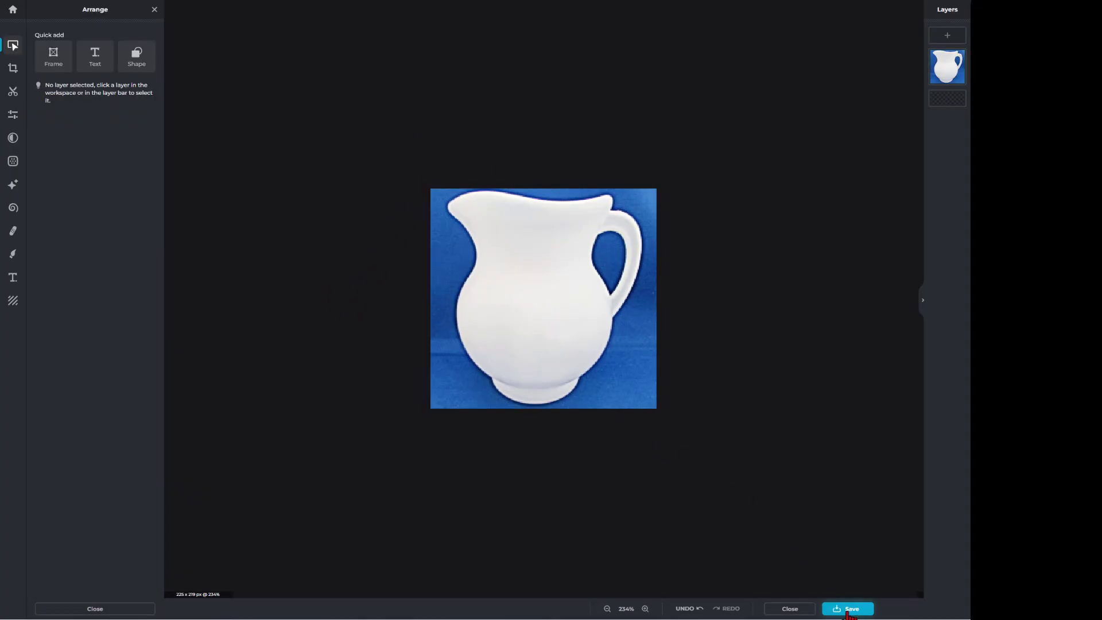
Save the photo to Downloads as the JPG k pitch.jpg and dismiss the popup.
click(848, 610)
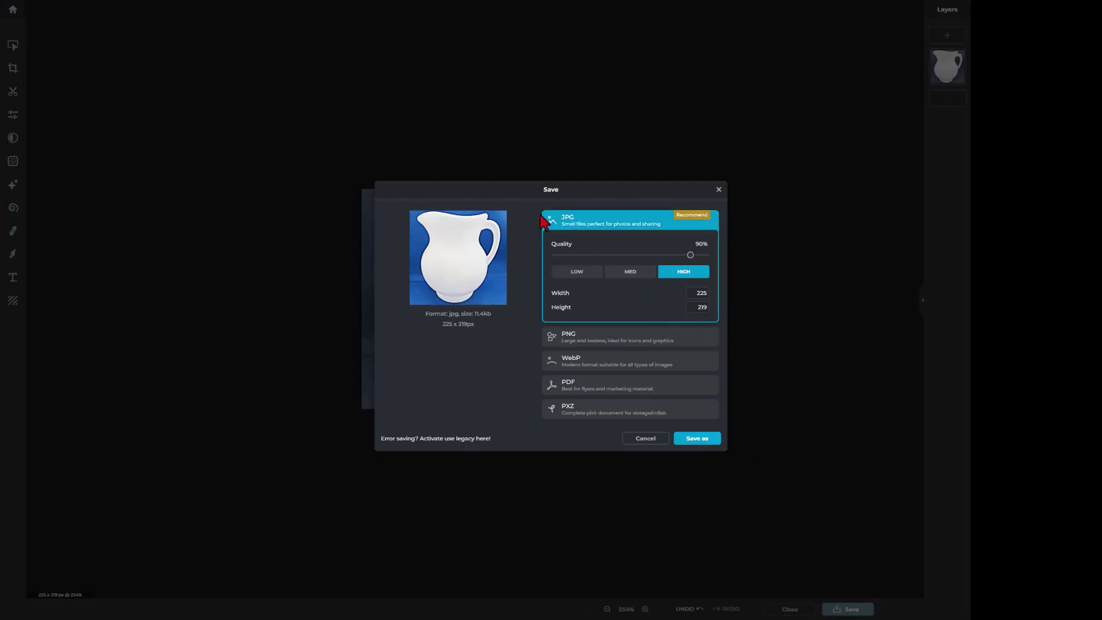
click(696, 440)
key(Return)
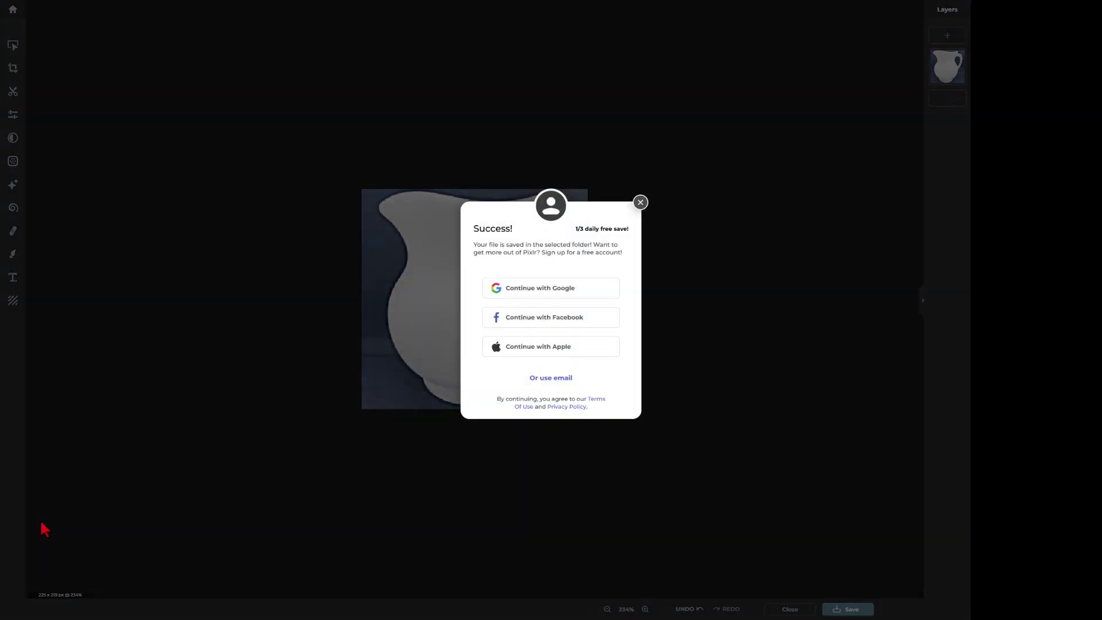
click(640, 202)
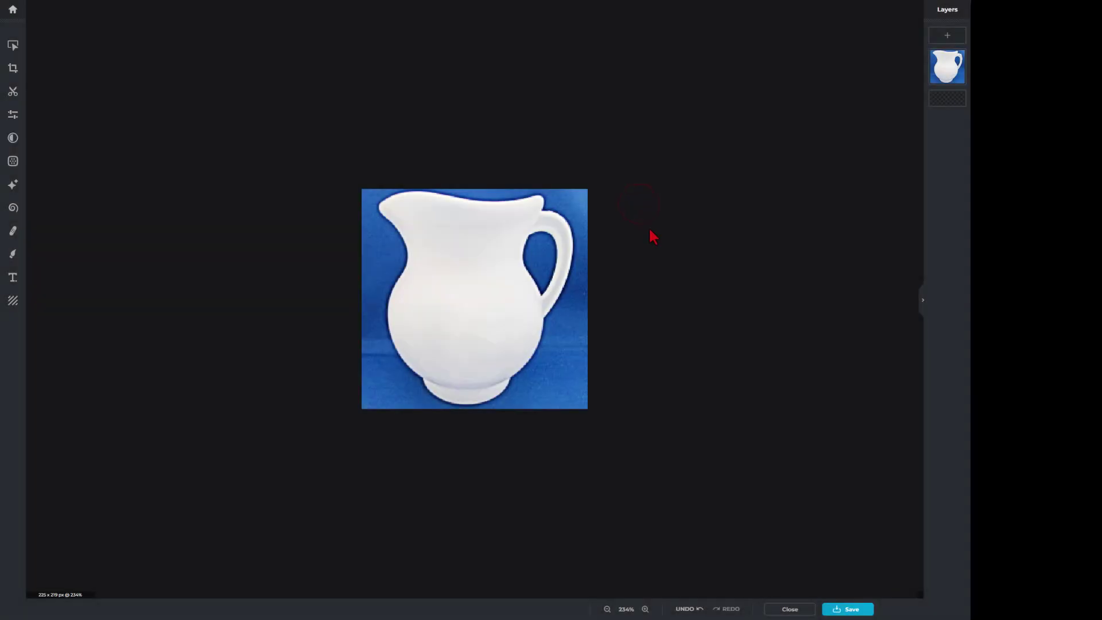
Go to Bambu Studio's MakerLab page and scroll down to the Experiments tools.
key(alt+Tab)
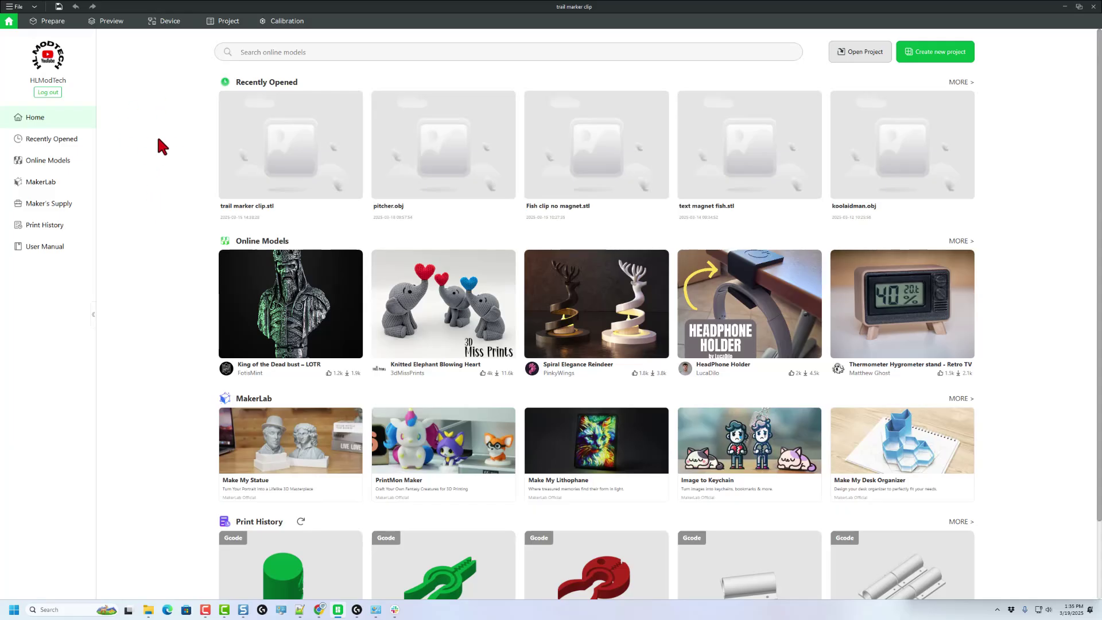
click(48, 182)
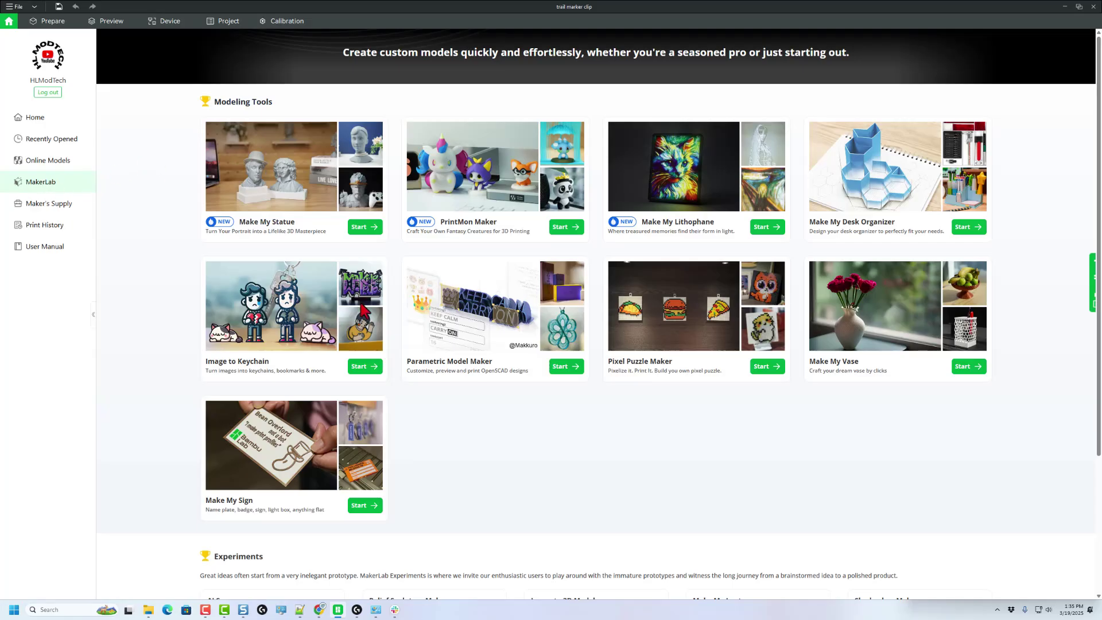
scroll(607, 423, down, 3)
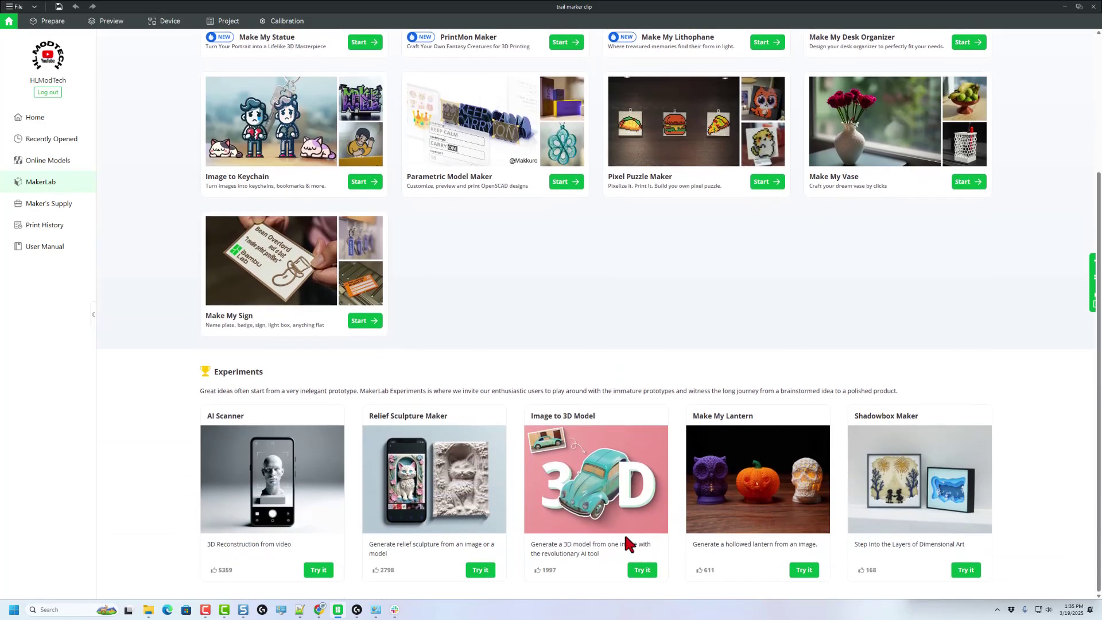
Upload k pitch.jpg to Image to 3D Model and generate the pitcher model.
click(642, 570)
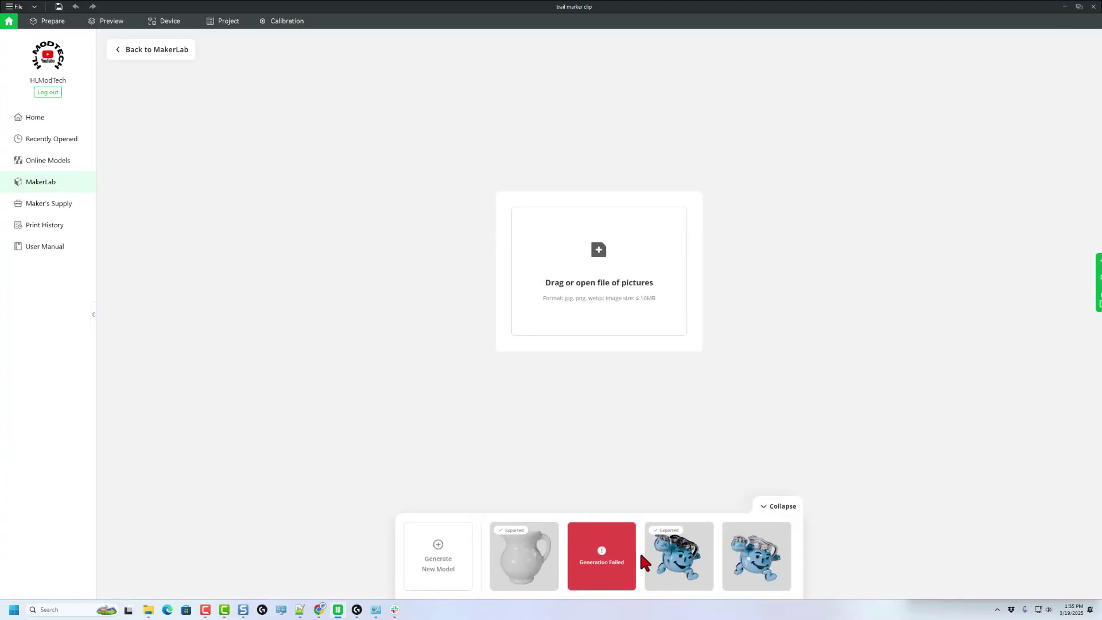
click(598, 264)
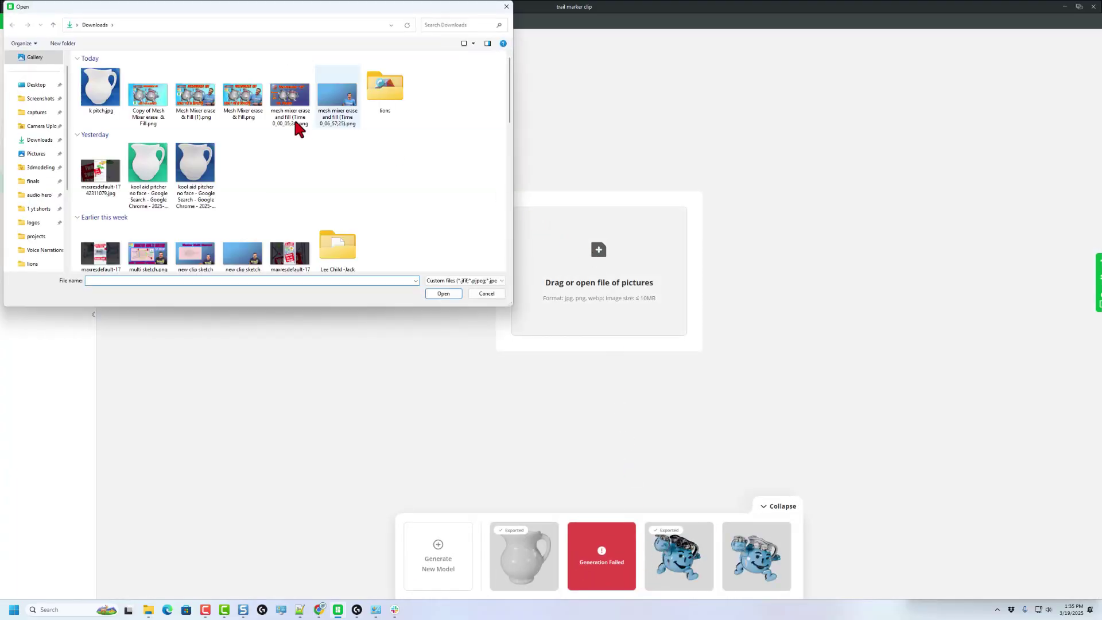
double_click(109, 100)
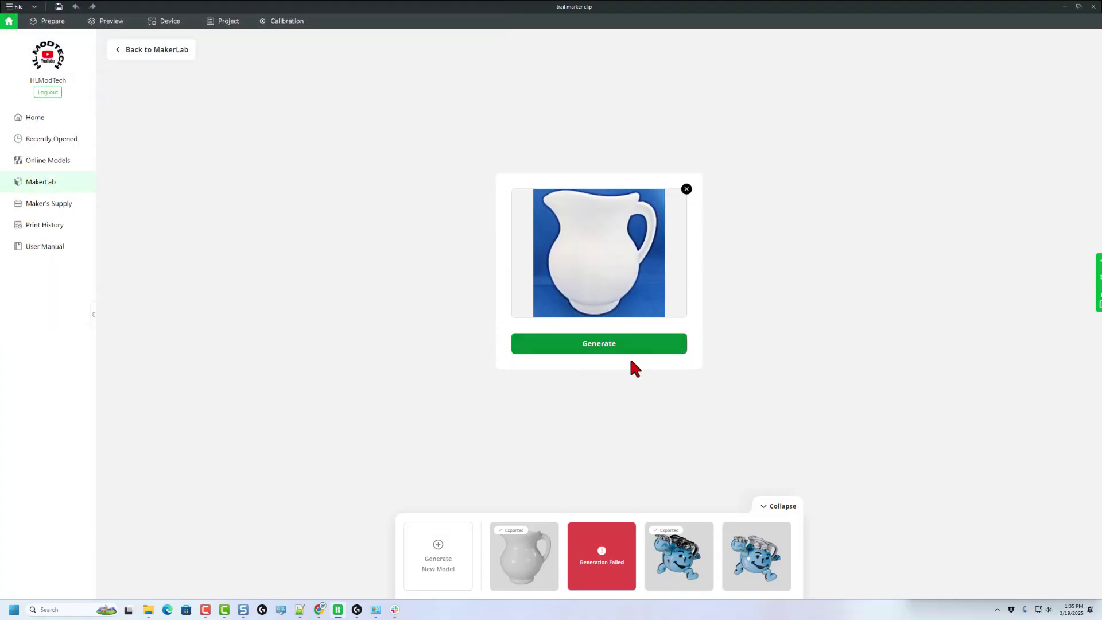
click(624, 349)
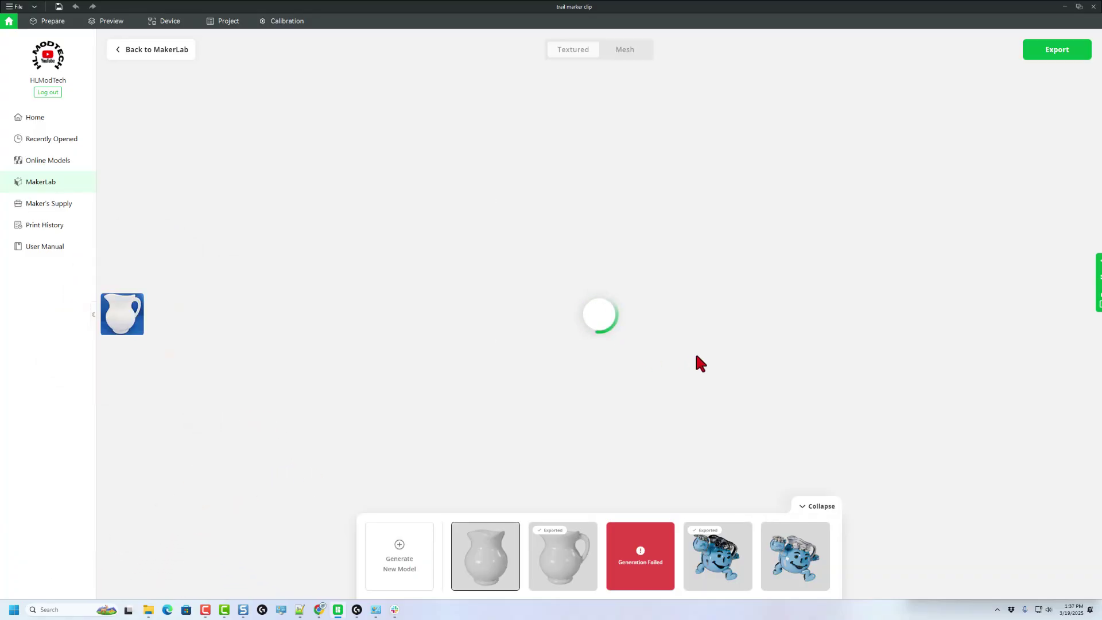
Orbit the generated pitcher, checking its mesh and then the textured view.
mouse_move(724, 367)
mouse_down()
mouse_move(593, 425)
mouse_move(564, 459)
mouse_move(628, 447)
mouse_move(701, 459)
mouse_move(719, 386)
mouse_move(772, 313)
mouse_move(631, 368)
mouse_move(610, 407)
mouse_move(665, 435)
mouse_move(734, 371)
mouse_up()
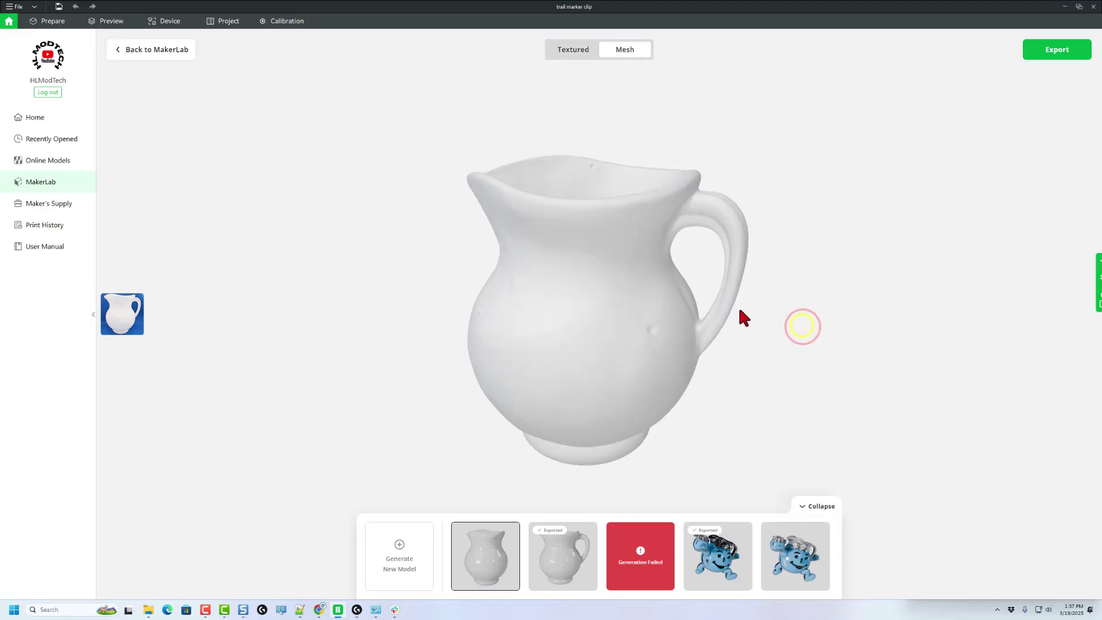
drag(741, 315, 671, 206)
click(562, 51)
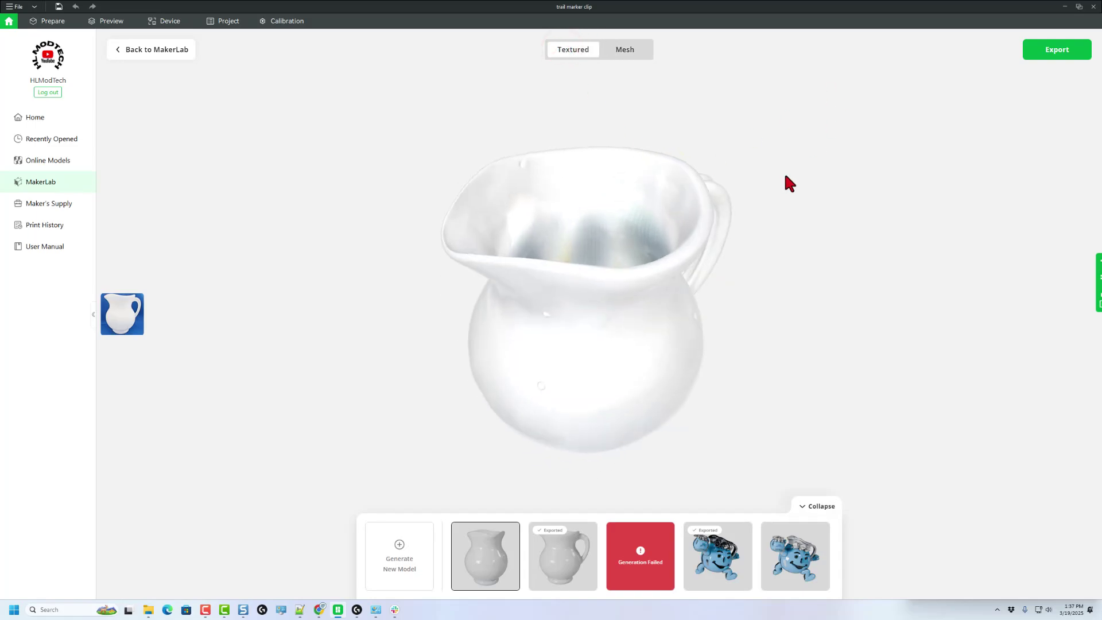
Export the pitcher, accept the credit cost, and save the OBJ into Downloads > lions.
click(1036, 50)
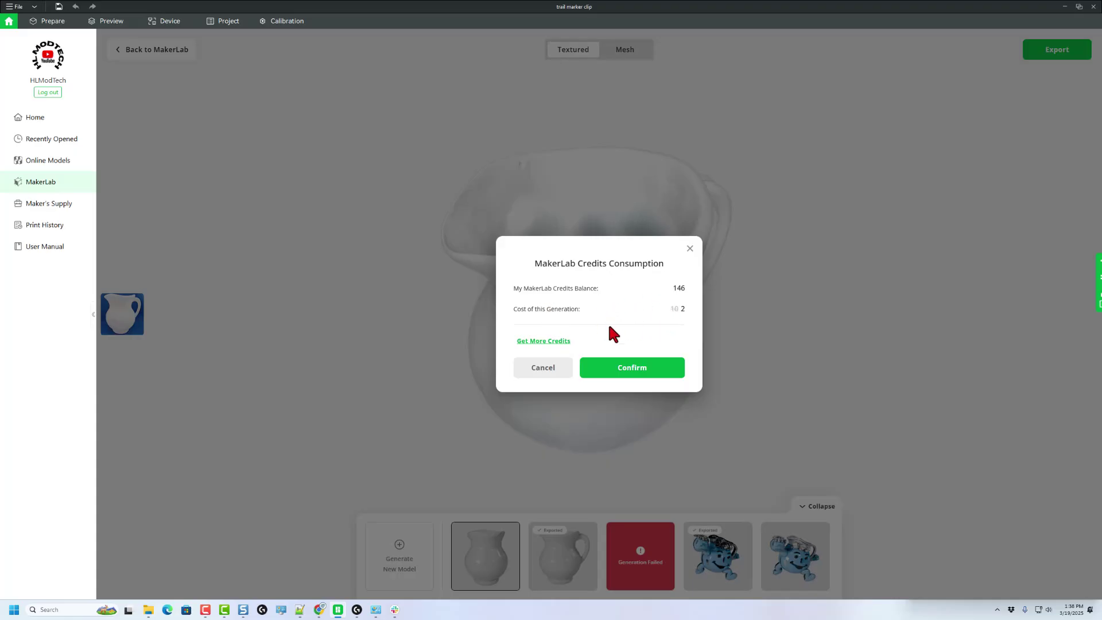
click(638, 369)
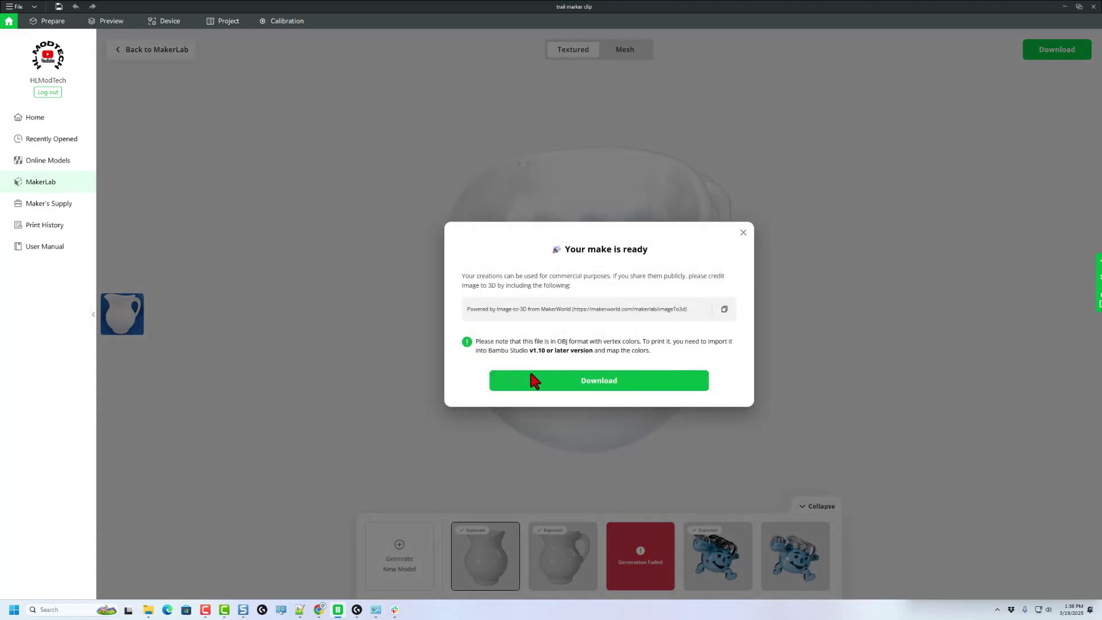
click(721, 313)
click(596, 384)
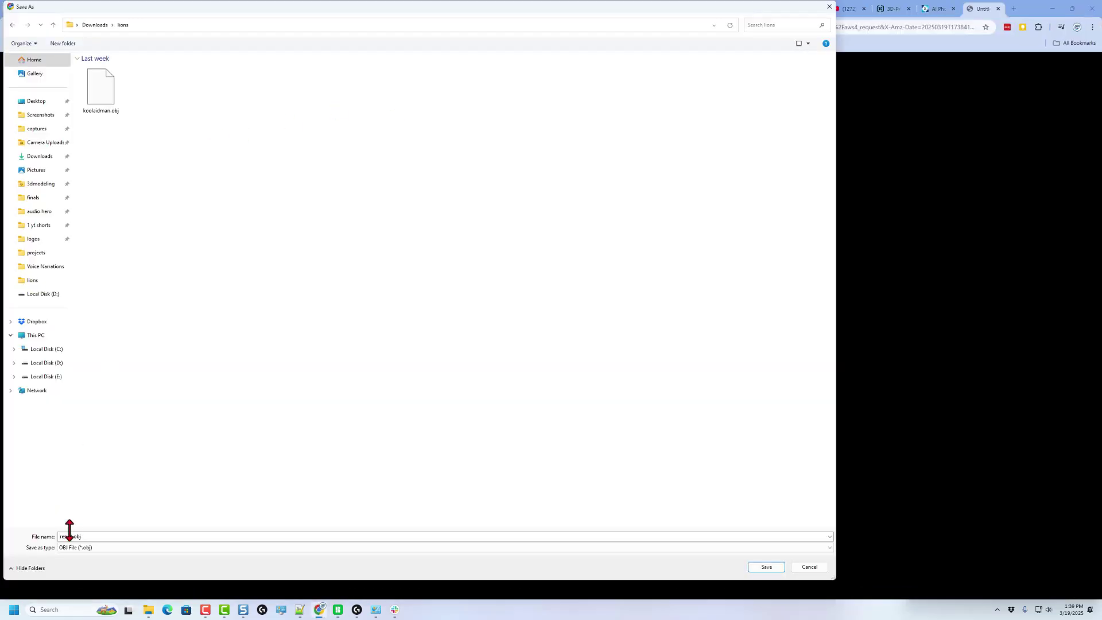
double_click(73, 536)
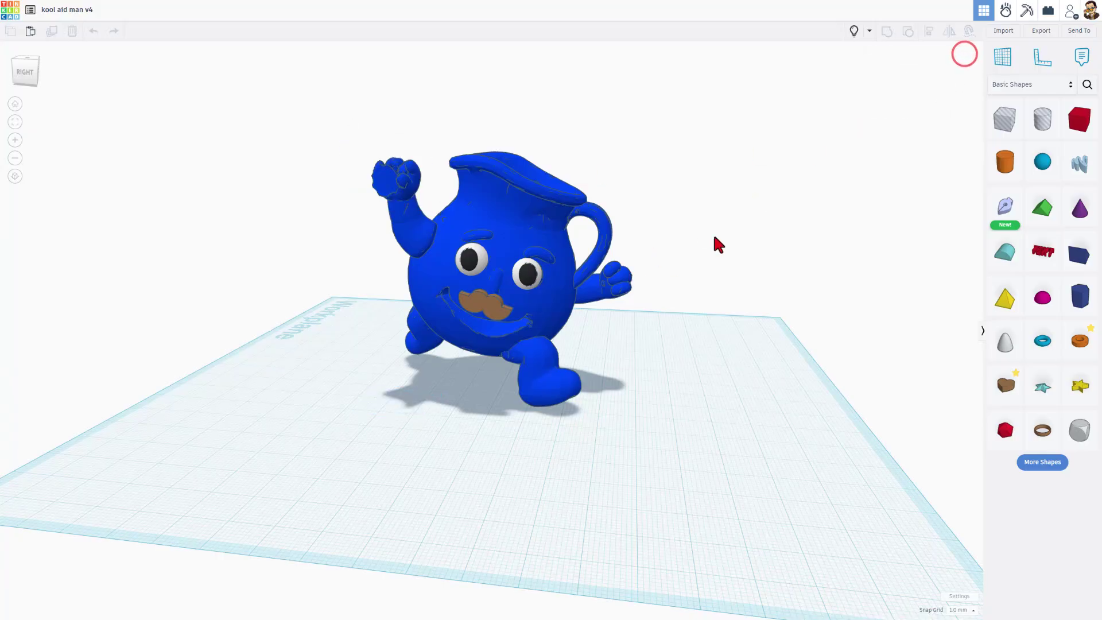
Import pitcher.obj from the lions folder into Tinkercad, which rejects it as over 25MB.
click(1005, 34)
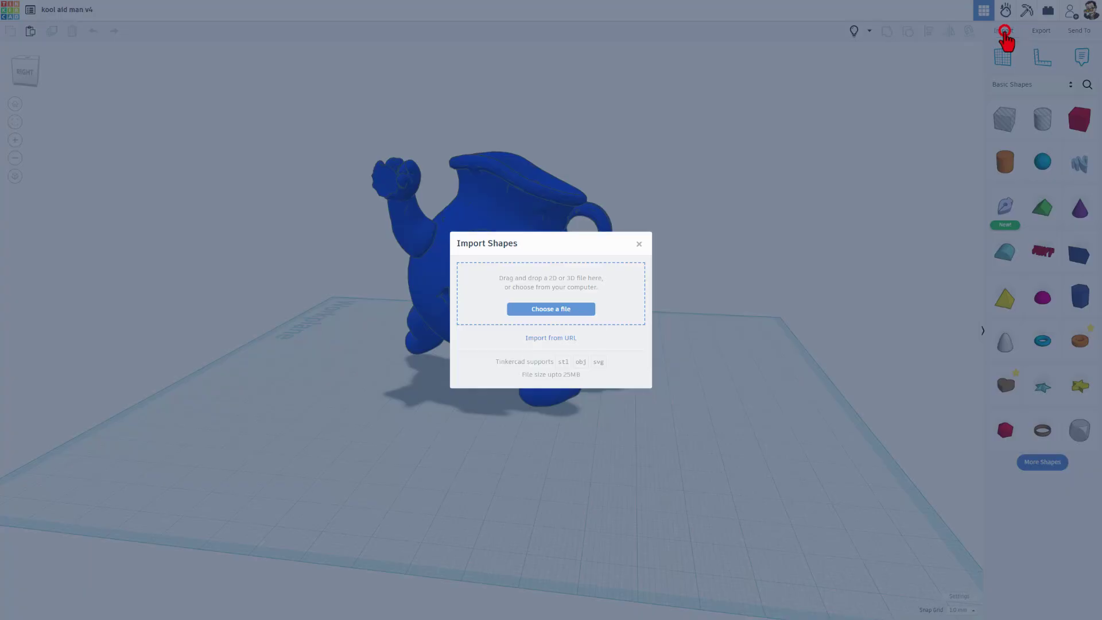
click(561, 310)
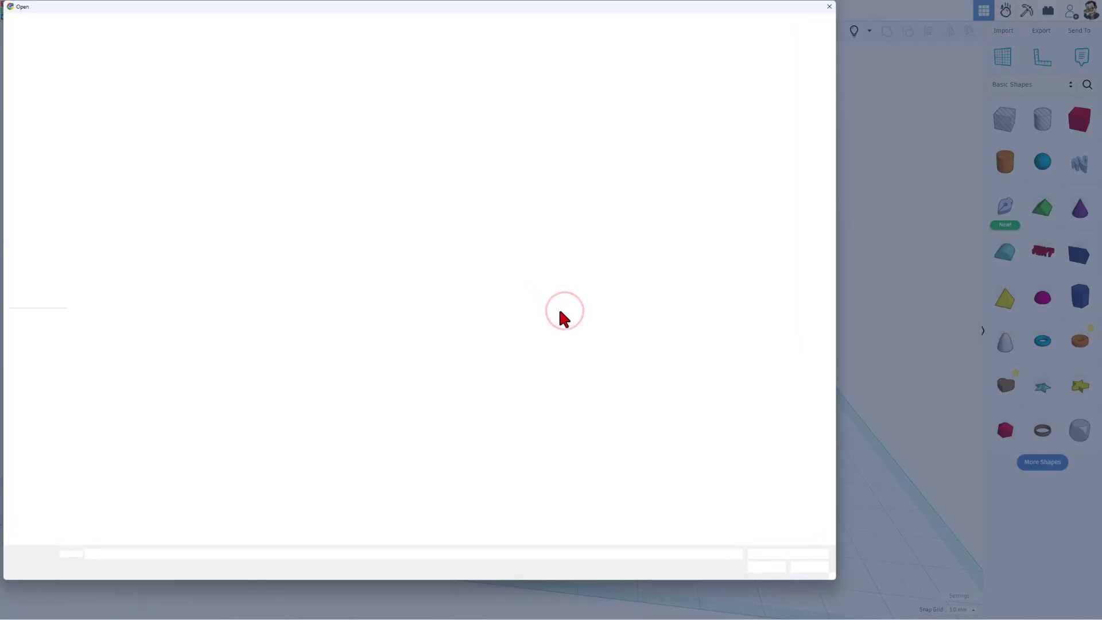
click(100, 95)
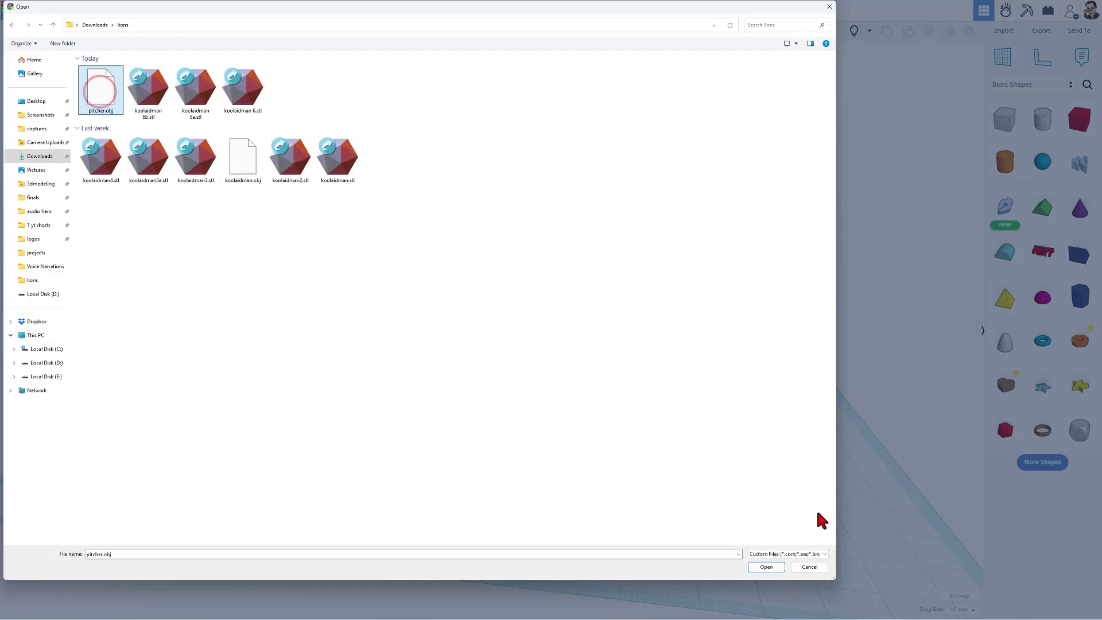
click(766, 567)
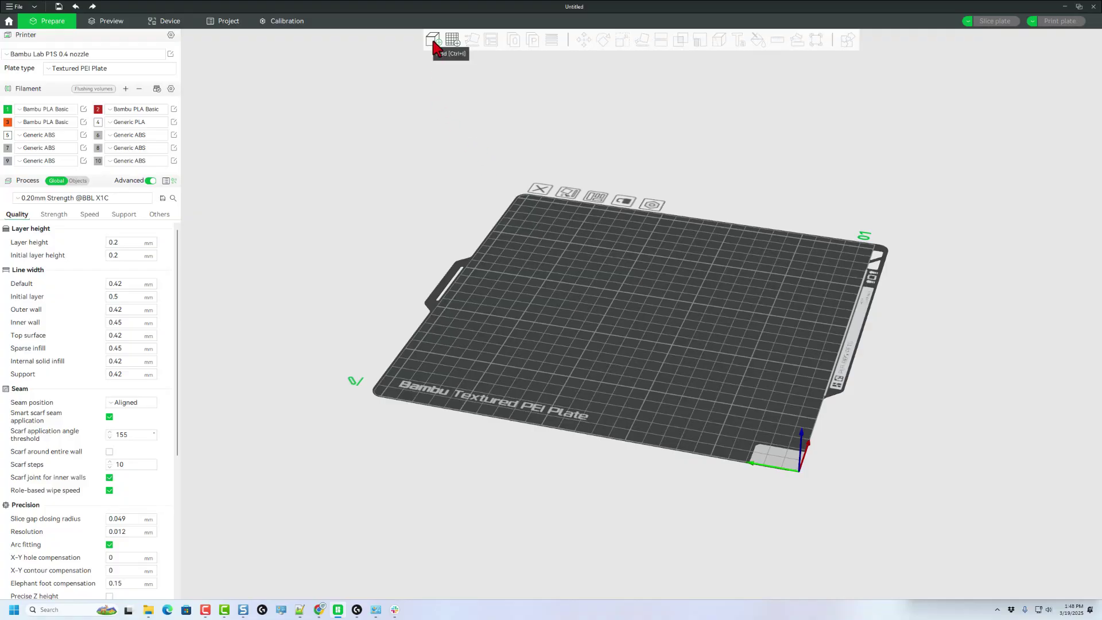
Load pitcher.obj onto the build plate, accept the colour mapping, and select the pitcher.
click(433, 39)
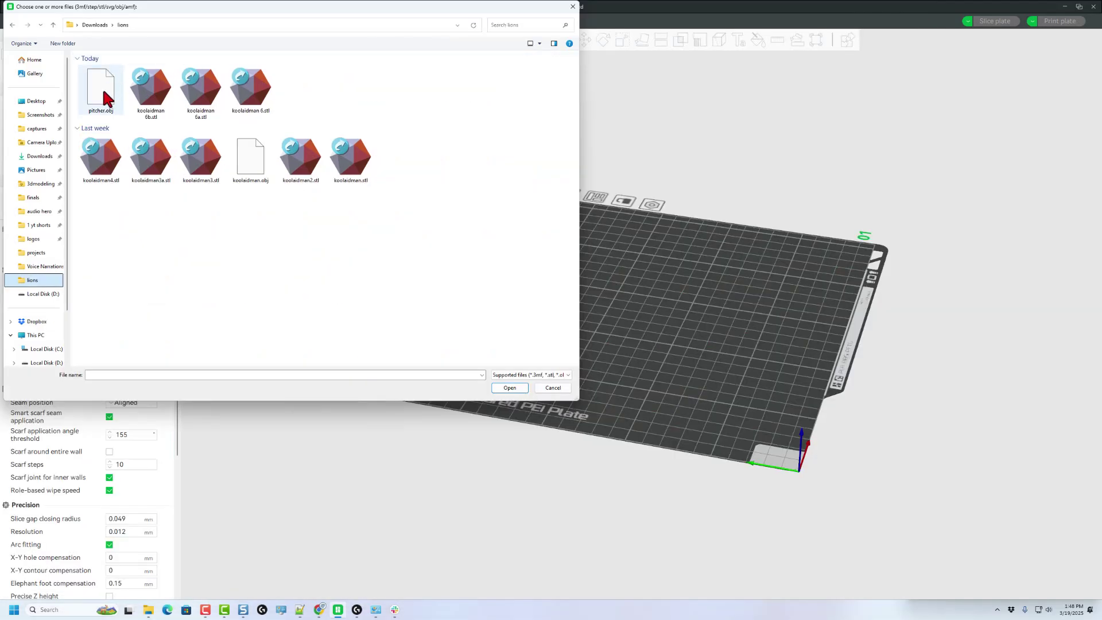
double_click(102, 87)
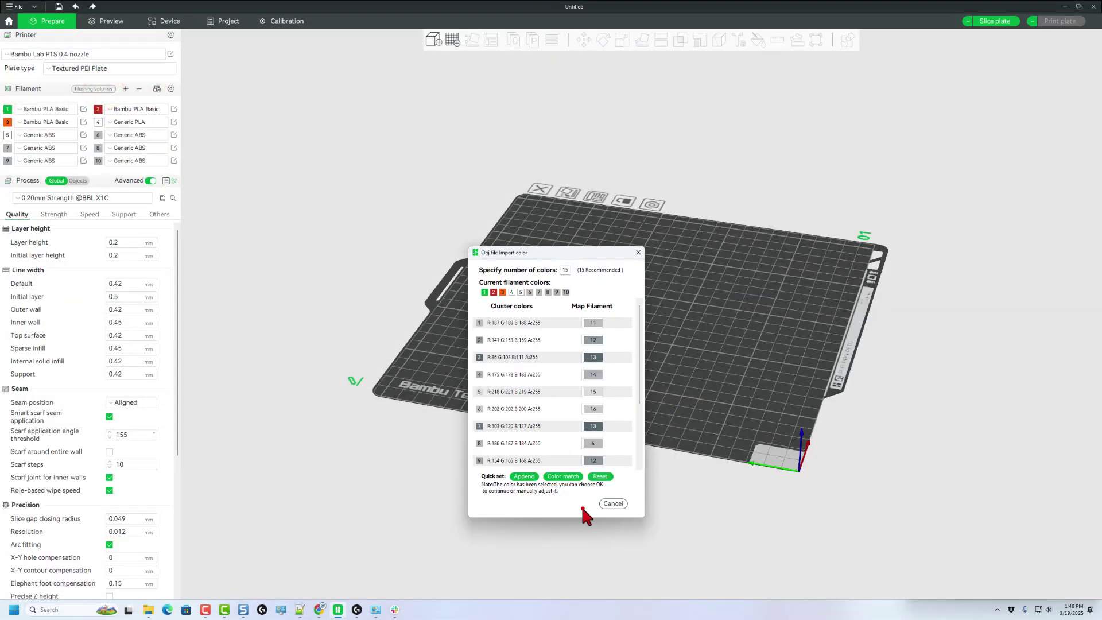
click(578, 503)
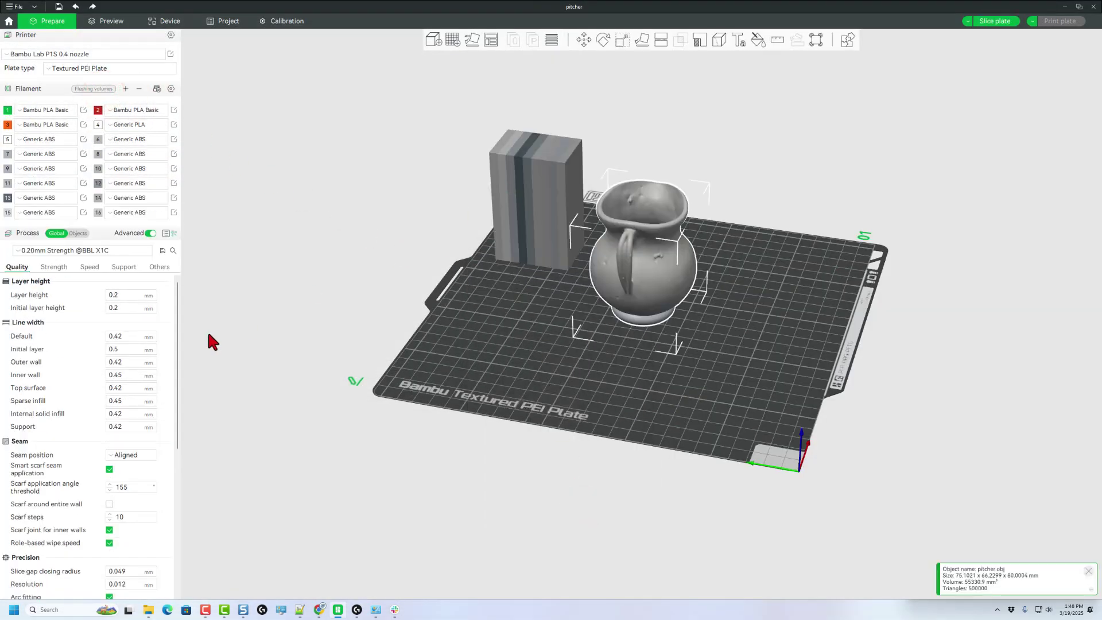
click(158, 266)
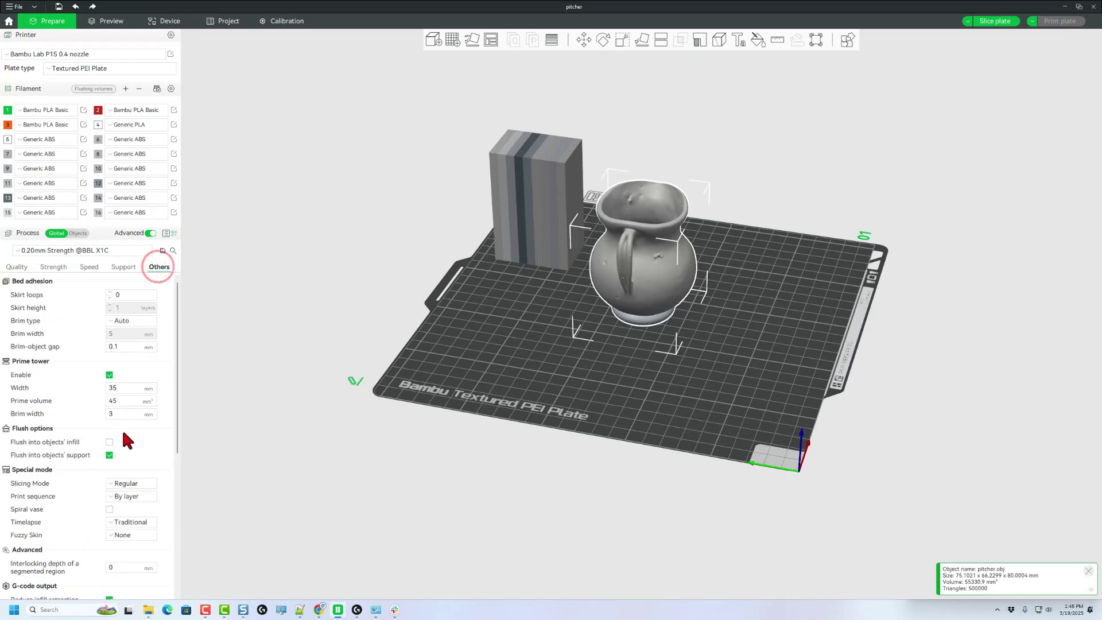
click(109, 375)
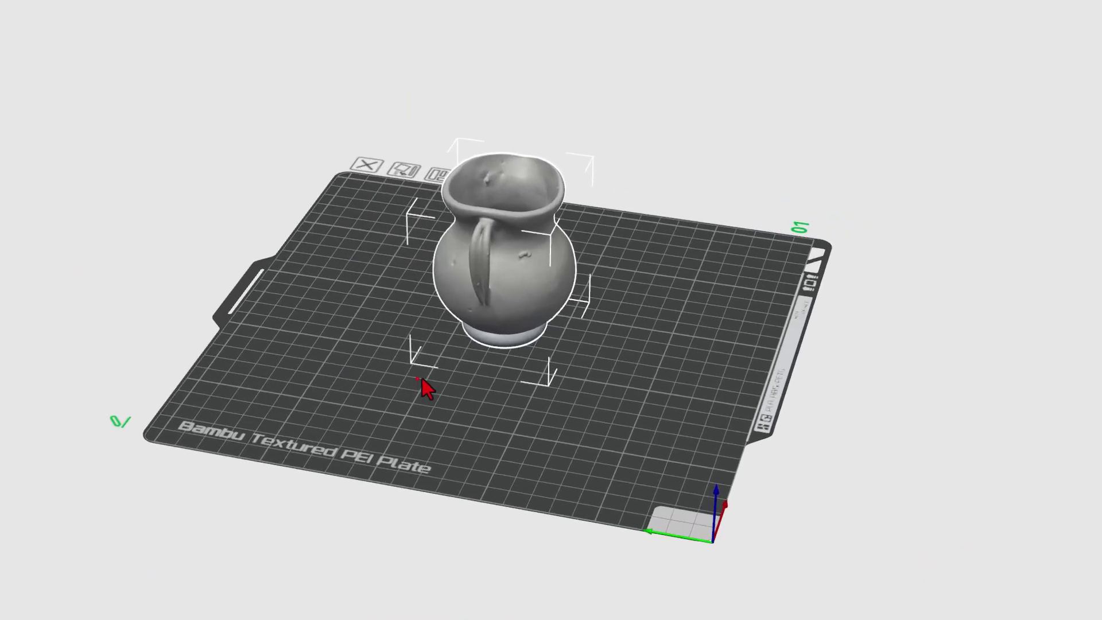
Simplify the pitcher mesh at Extra high detail level to 135994 triangles.
right_click(648, 286)
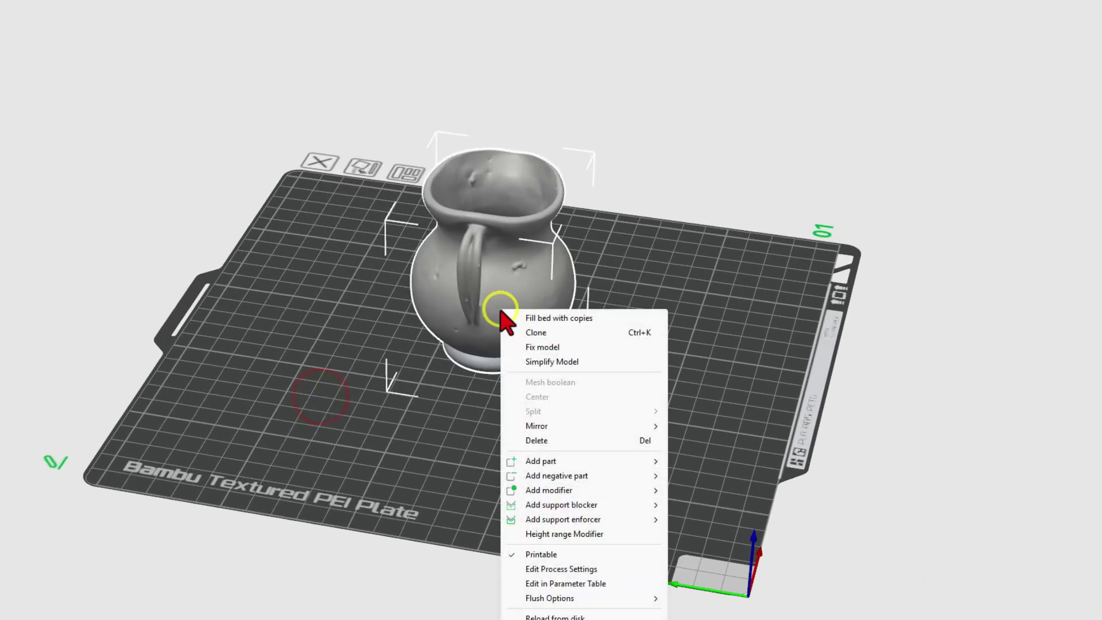
click(552, 361)
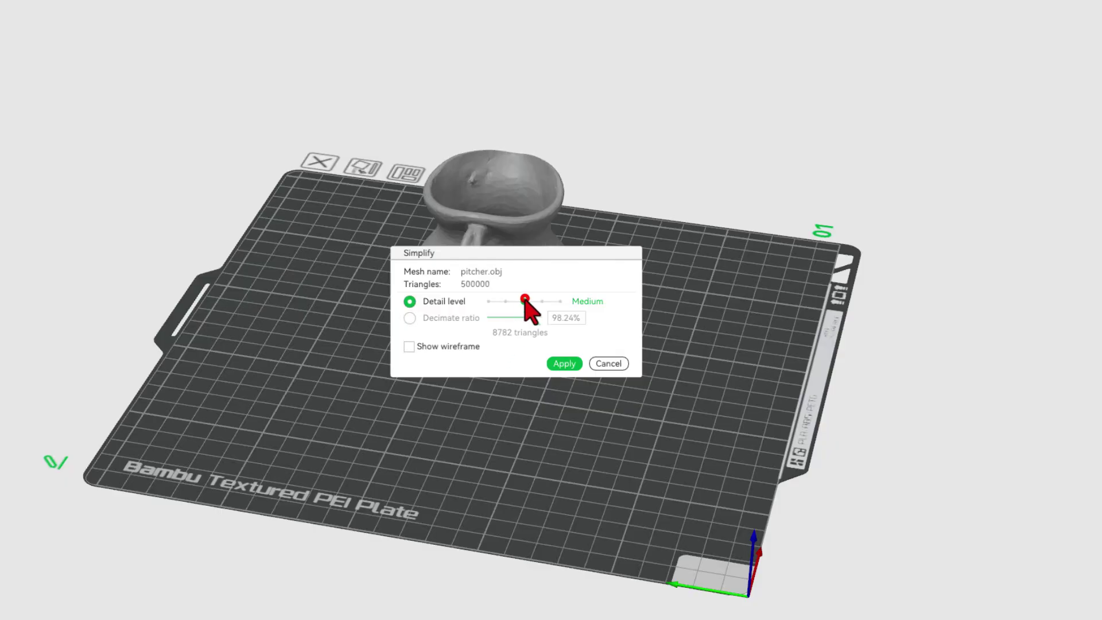
drag(523, 300, 489, 302)
click(563, 362)
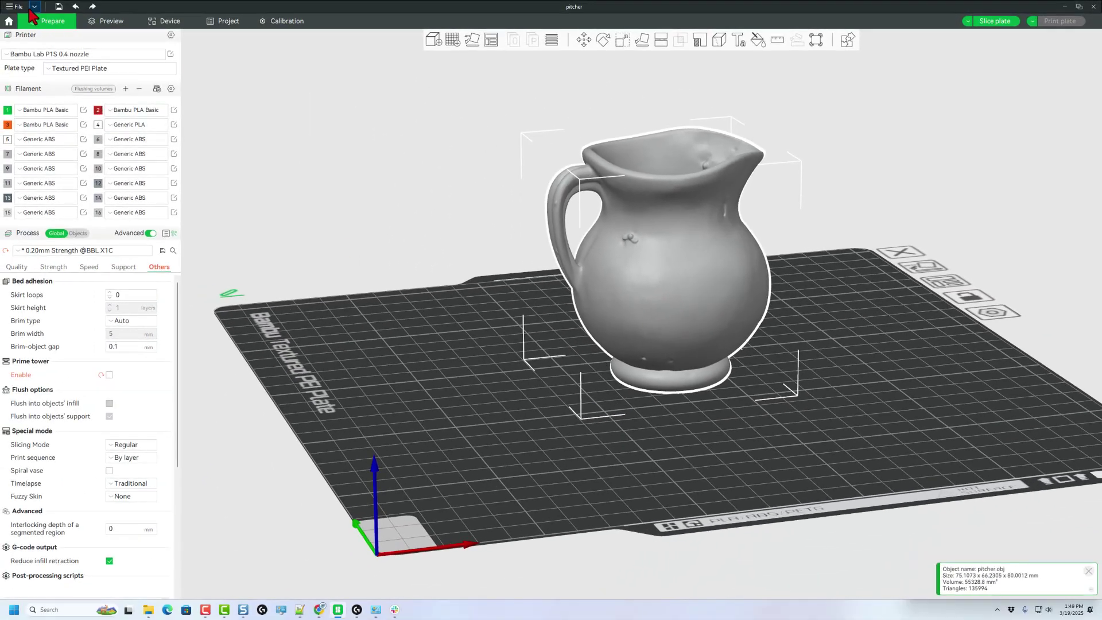
Export all objects as one STL, saving pitcher.stl in the lions folder.
click(27, 8)
click(26, 78)
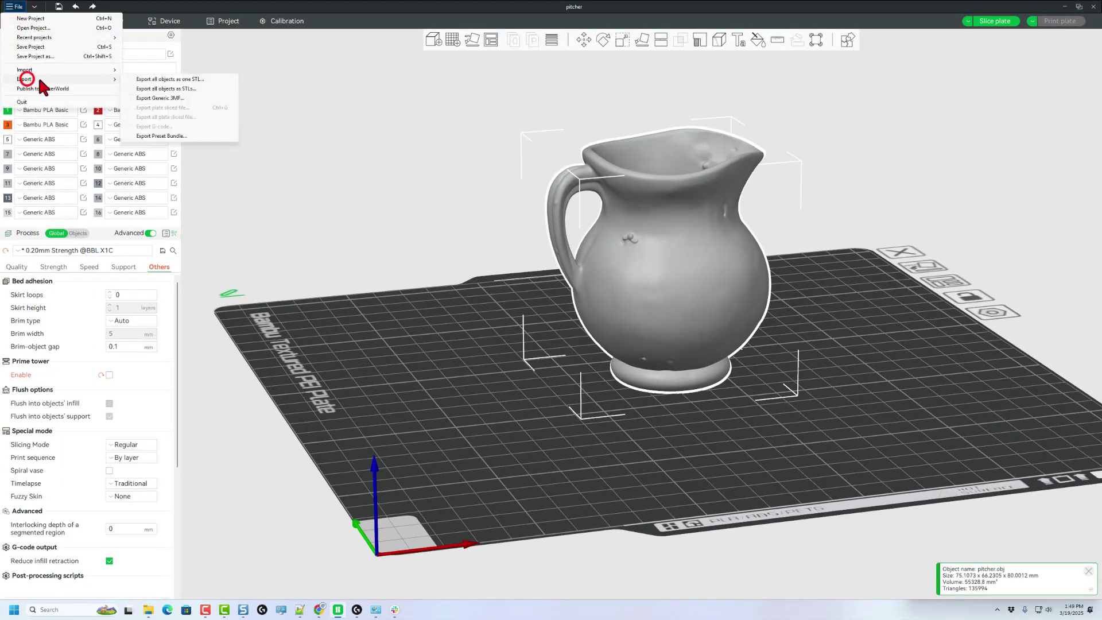
click(161, 79)
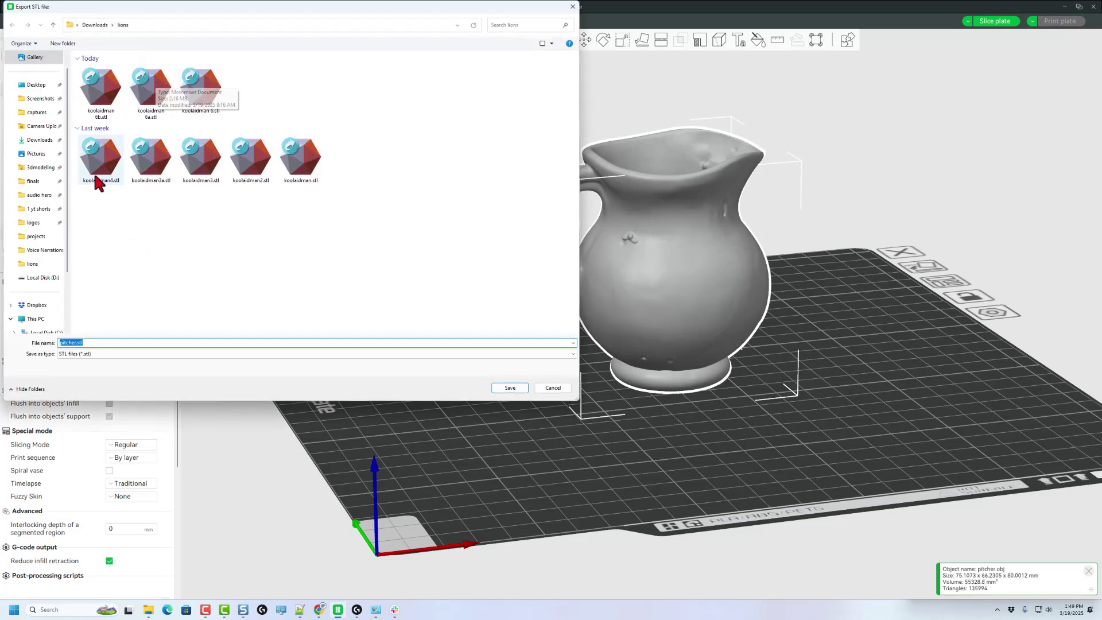
click(508, 386)
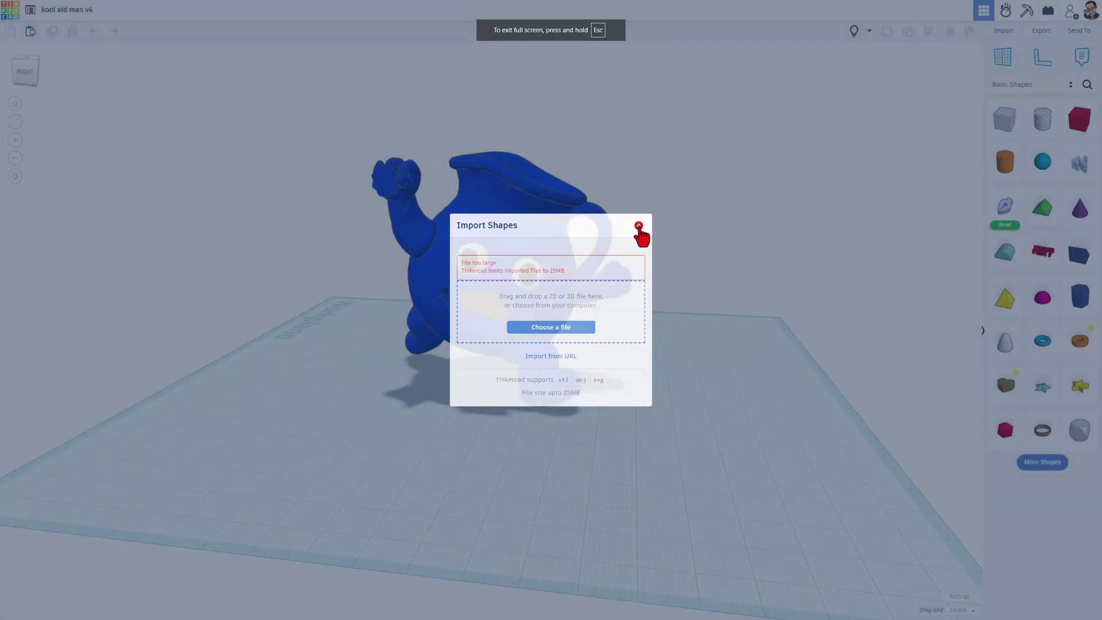
Import the 0.48 MB pitcher.stl into kool aid man v4 in millimetres at 100%.
click(638, 226)
click(1001, 33)
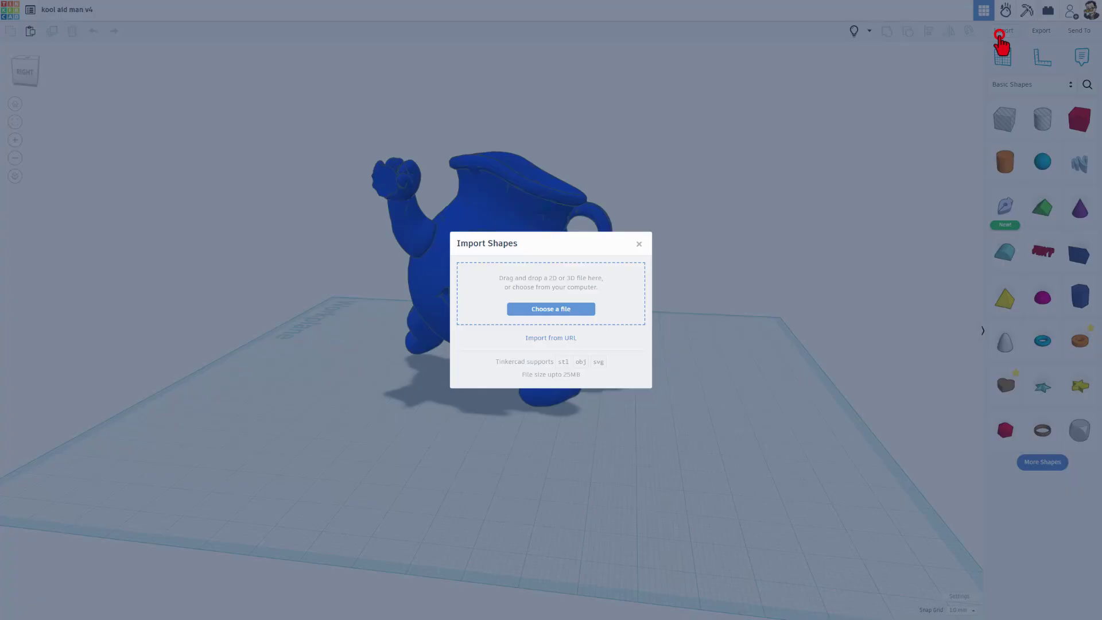
click(549, 309)
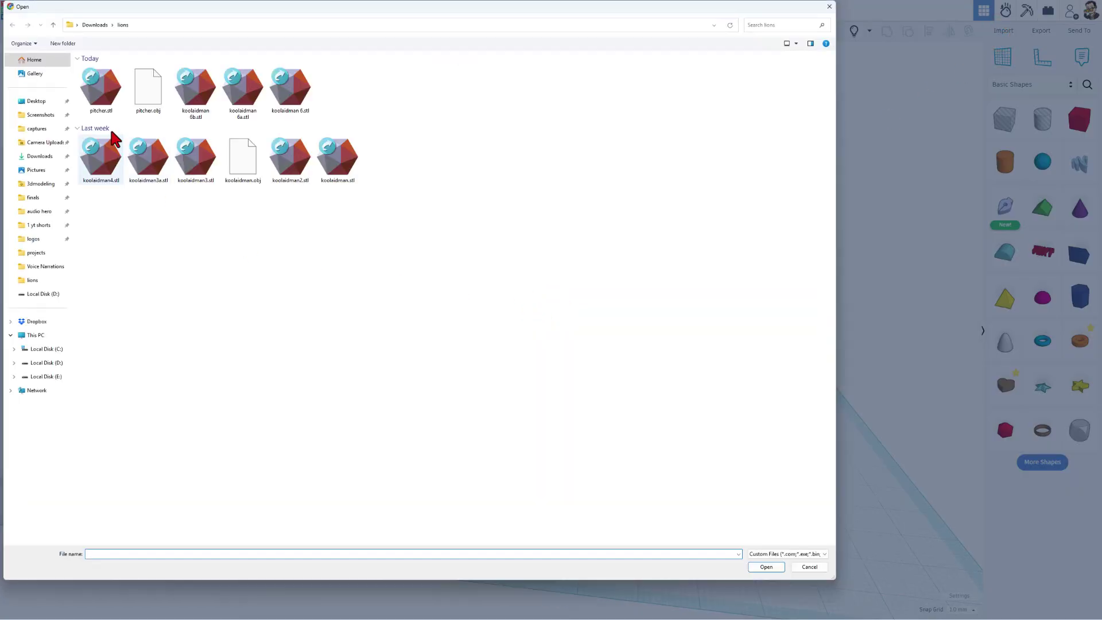
double_click(94, 94)
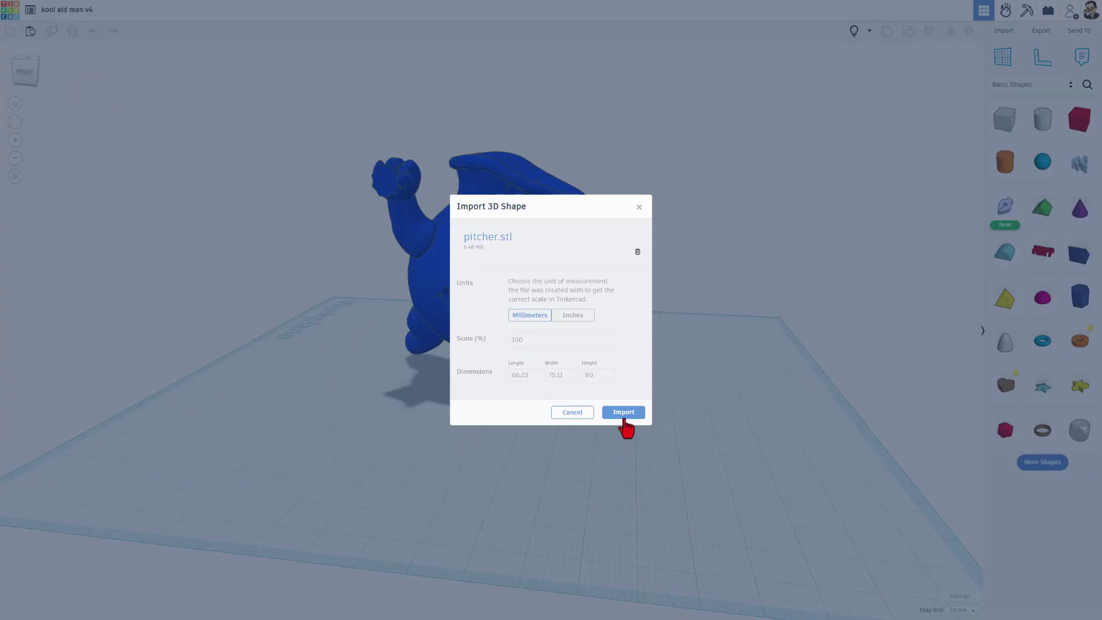
click(622, 413)
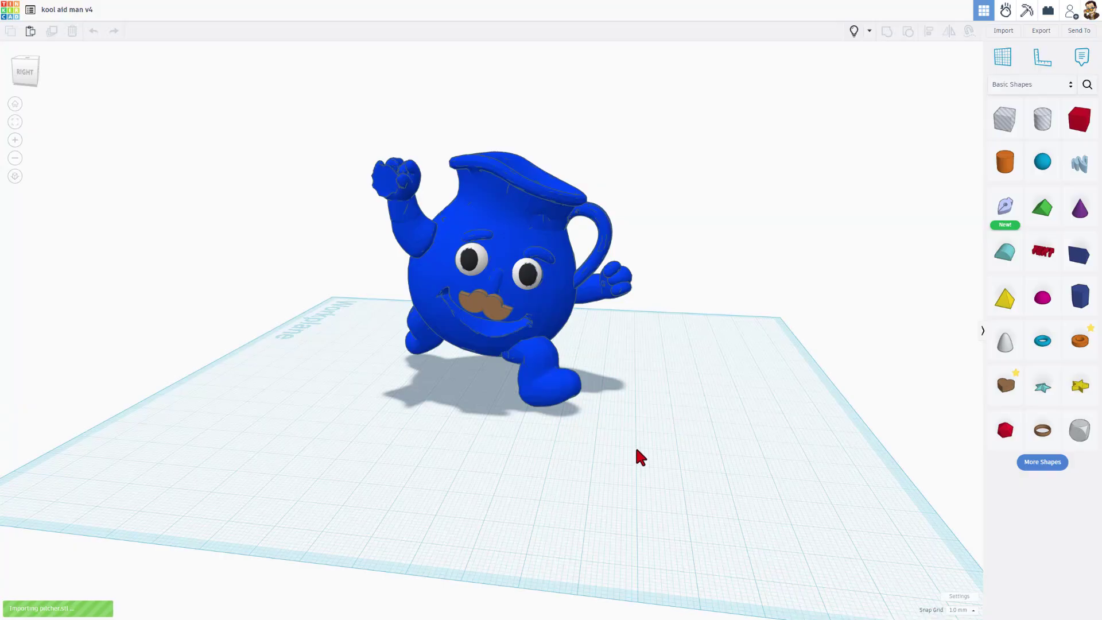
Scale the pitcher down evenly to about 24 mm tall and rotate it 45°.
right_drag(692, 448, 612, 369)
click(528, 332)
shift+drag(536, 338, 321, 373)
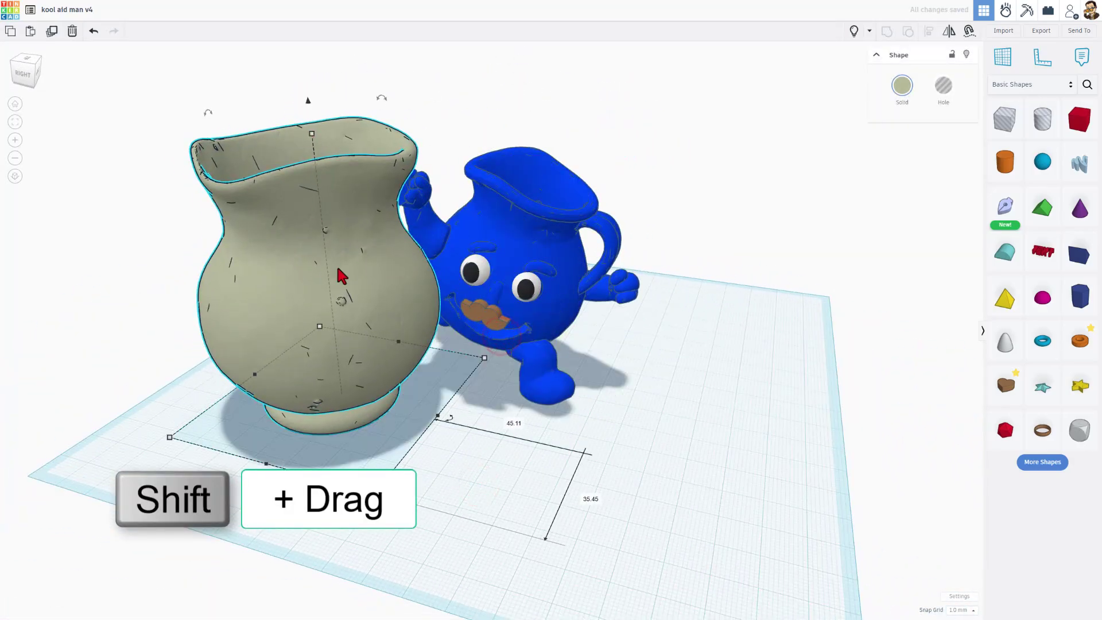
right_drag(342, 278, 322, 258)
shift+drag(322, 144, 339, 333)
drag(366, 375, 415, 372)
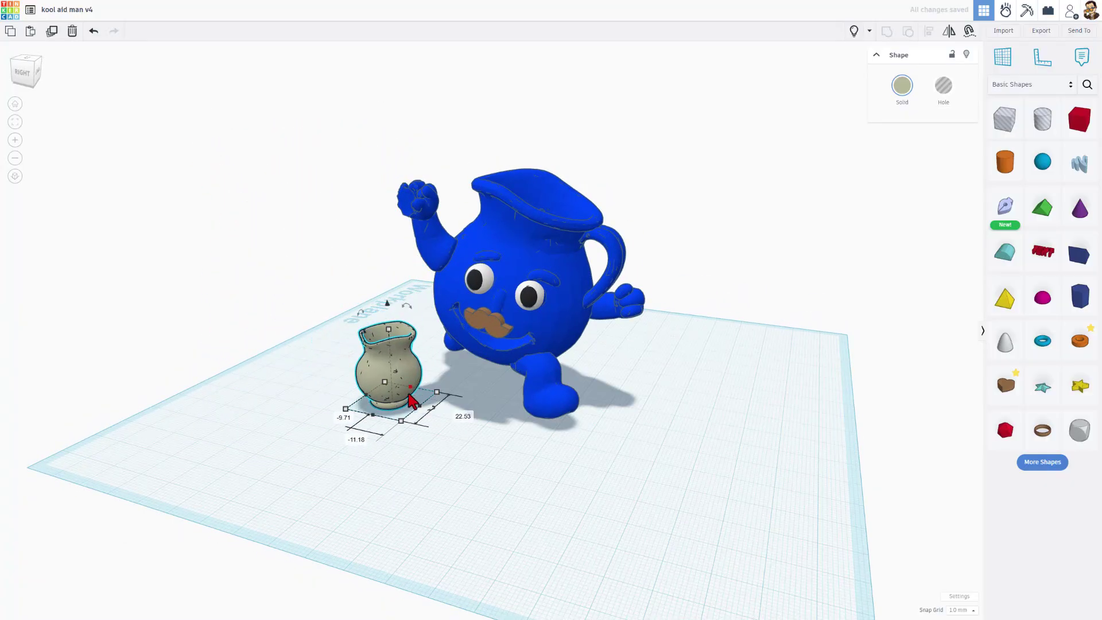
drag(429, 409, 401, 423)
Raise the pitcher off the workplane and settle it into the Kool-Aid Man's raised hand.
click(490, 420)
click(400, 351)
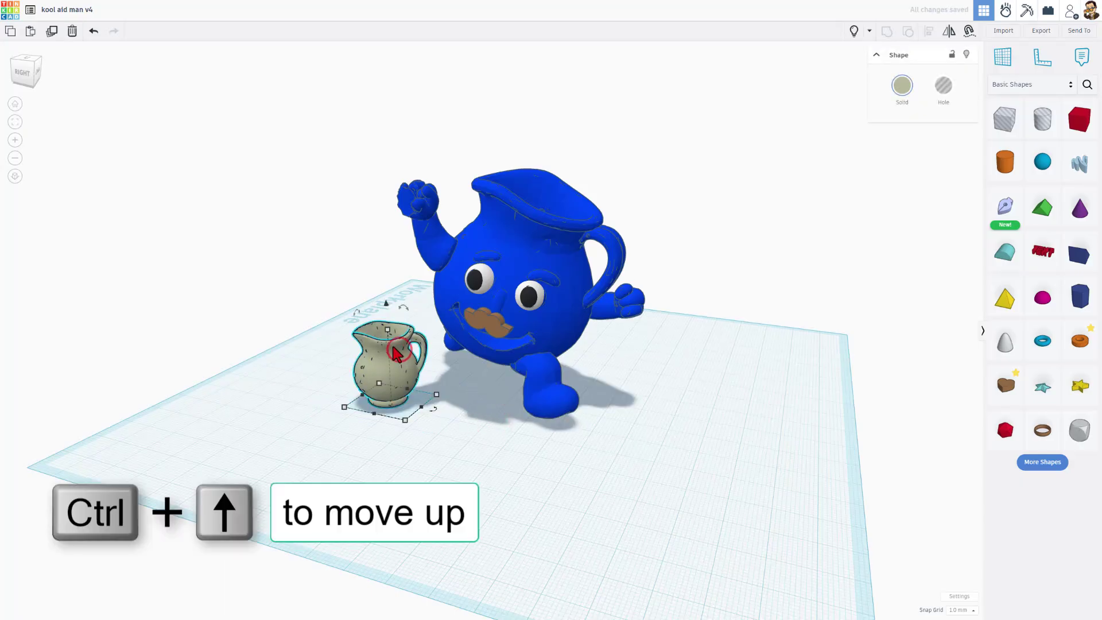
key(ctrl+Up)
key(ctrl+Up)
key(ctrl+Up)
key(ctrl+Up)
key(ctrl+Up)
key(ctrl+Up)
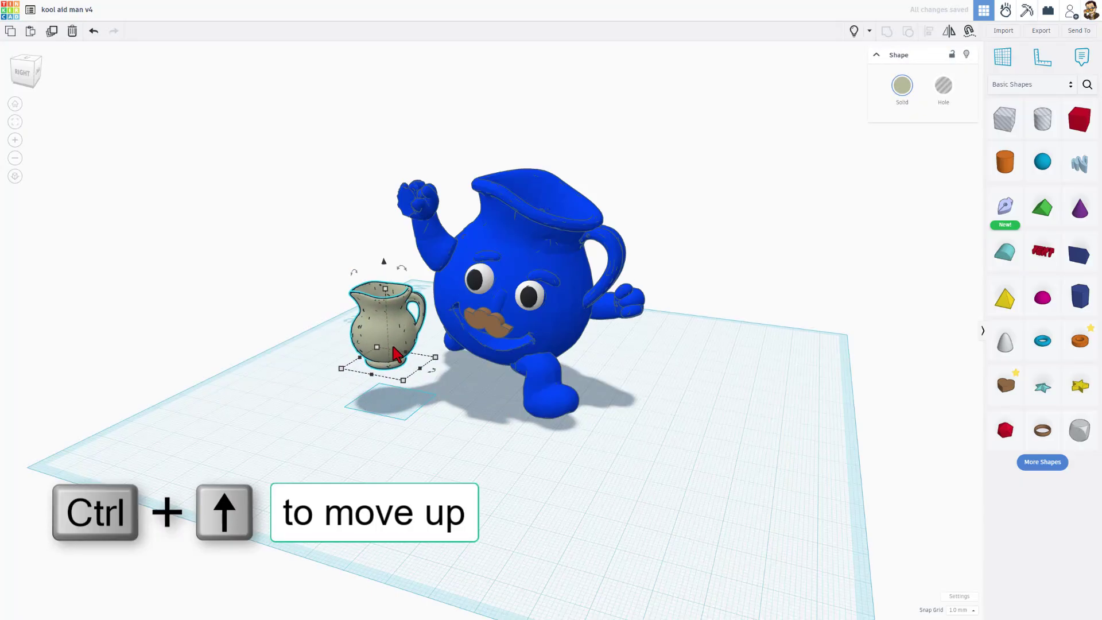
key(ctrl+Up)
key(ctrl+Up)
key(ctrl+Up)
key(ctrl+Up)
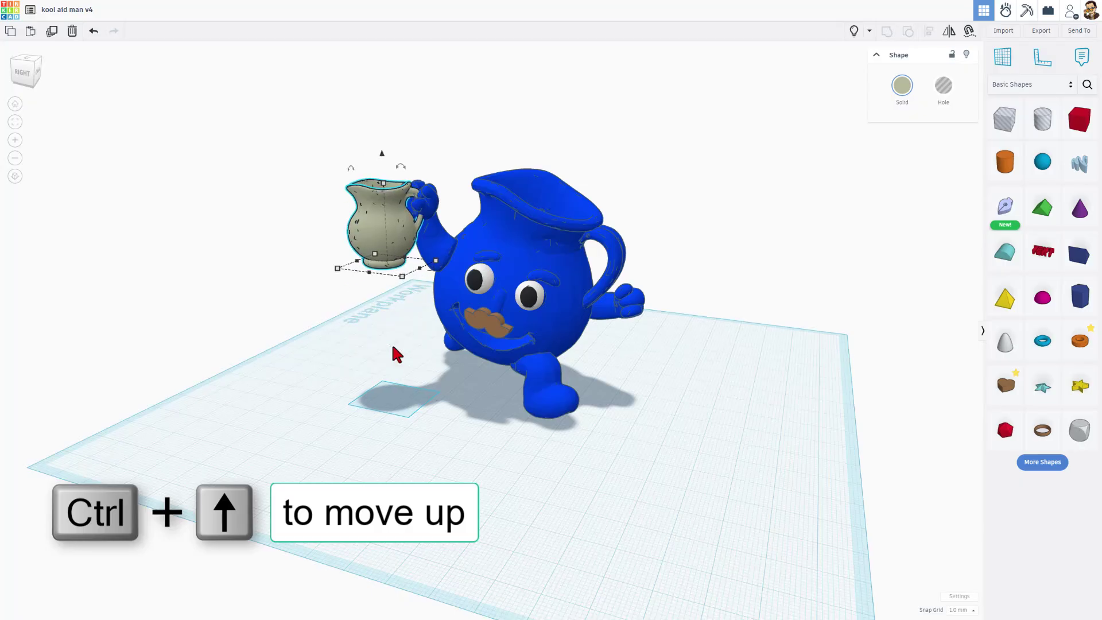
key(Right)
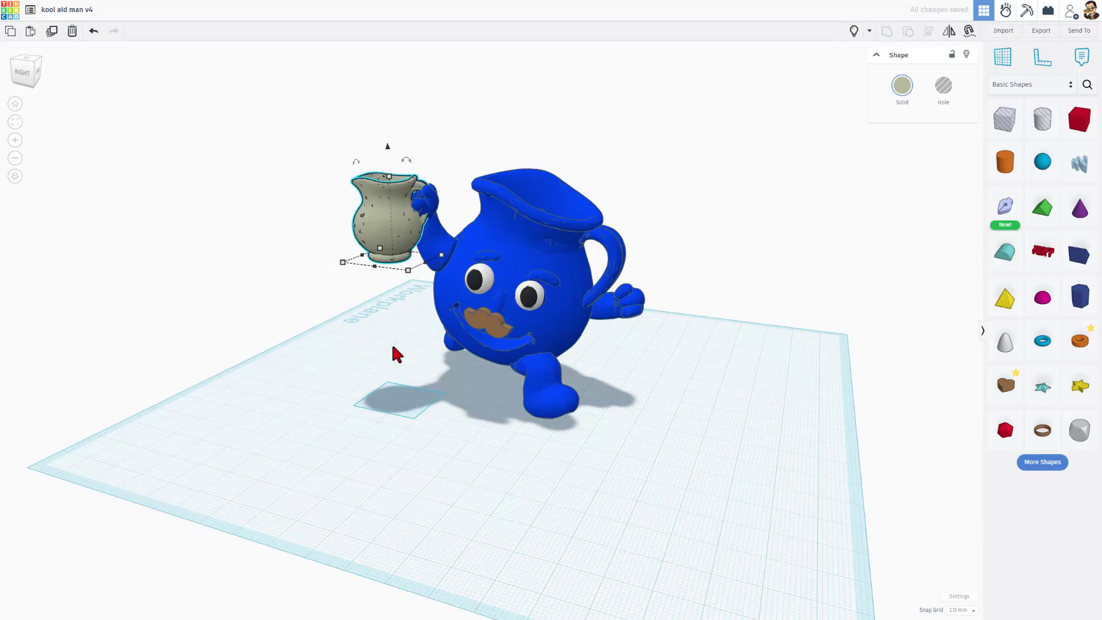
right_drag(359, 179, 439, 143)
drag(409, 107, 409, 109)
drag(456, 236, 442, 232)
drag(401, 201, 401, 213)
Colour the pitcher light grey with a Solid colour.
click(901, 85)
click(979, 195)
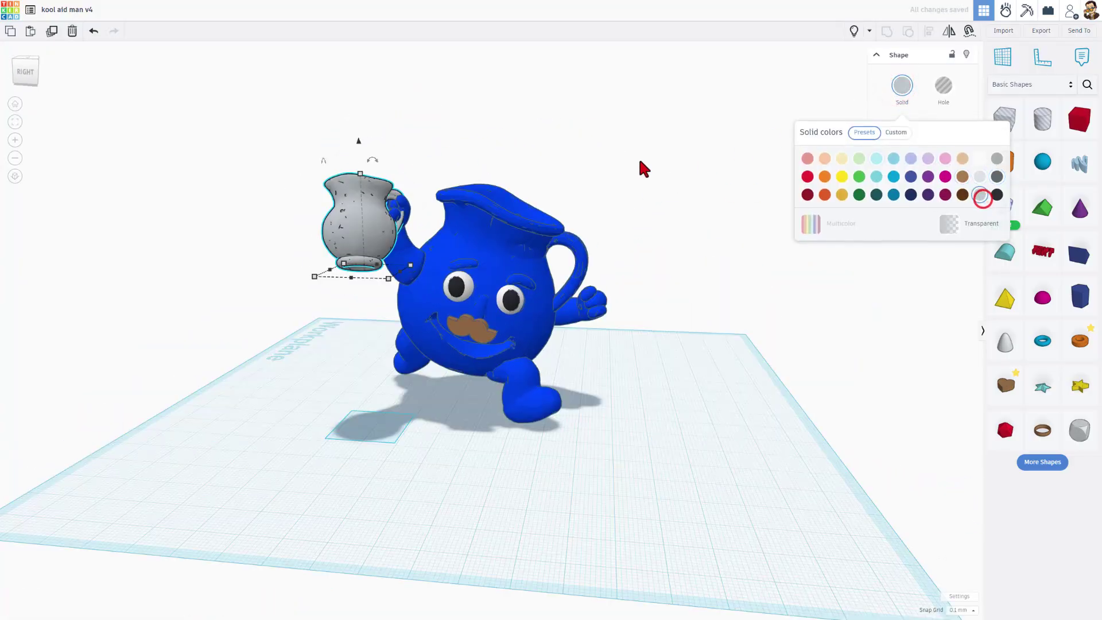
click(621, 117)
right_drag(580, 132, 636, 238)
right_drag(319, 233, 333, 295)
Move the dark blue Lions logo onto the pitcher's front and orbit to check its placement.
scroll(469, 424, up, 2)
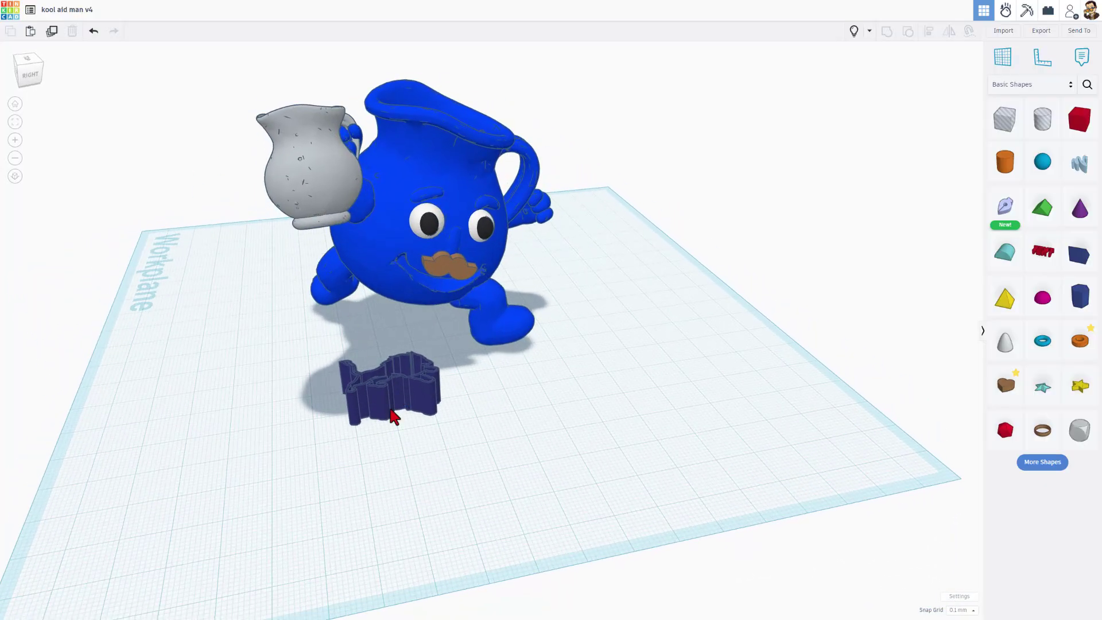
click(402, 397)
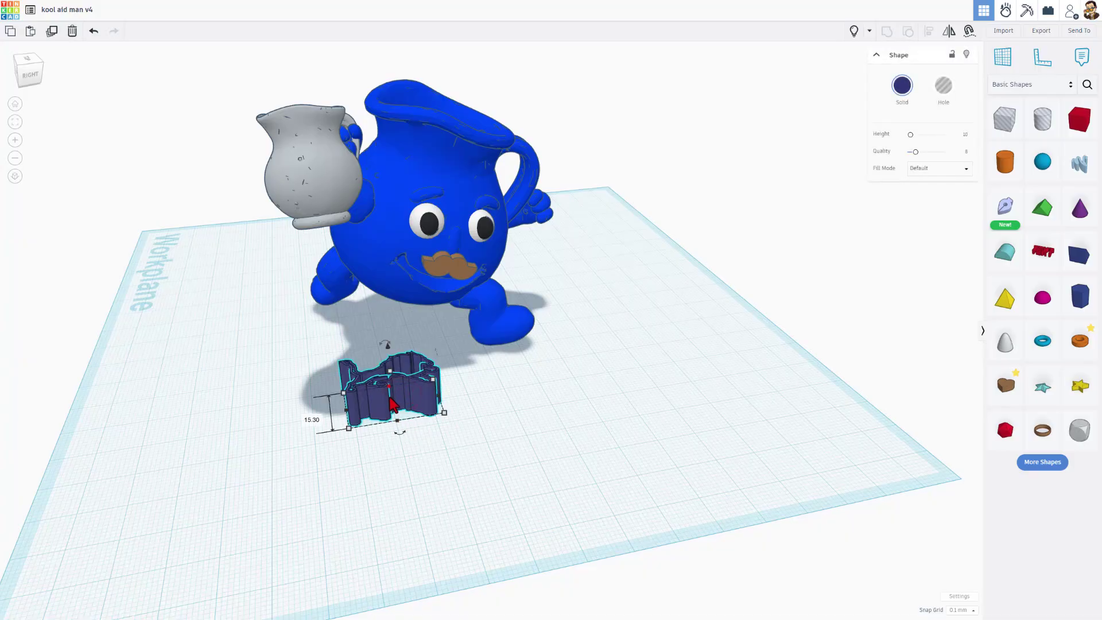
drag(397, 401, 317, 171)
right_drag(317, 171, 574, 370)
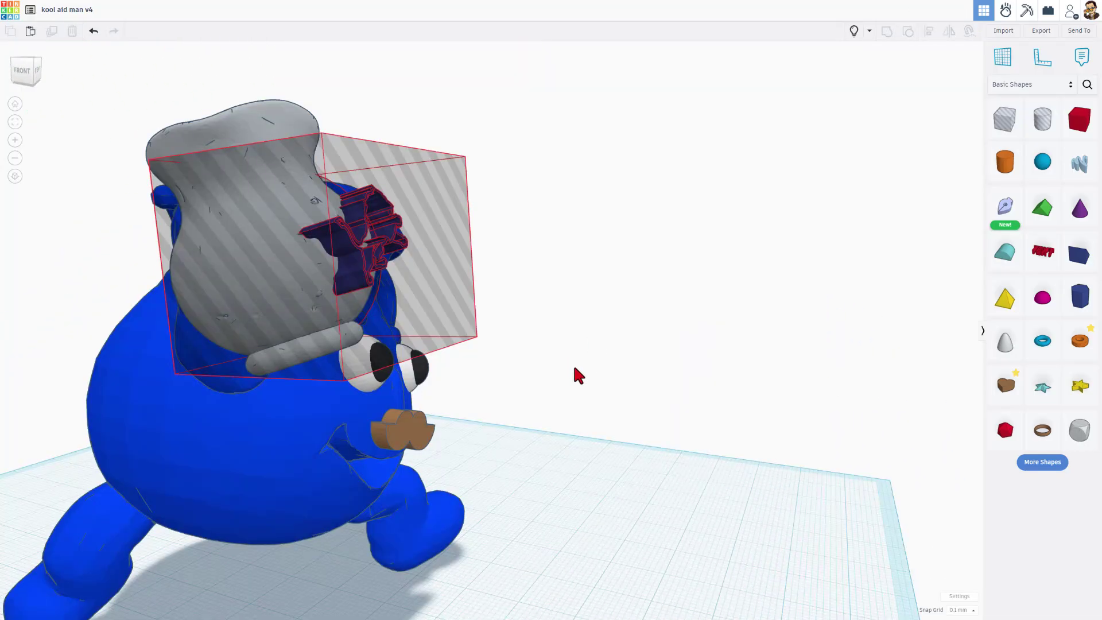
click(572, 367)
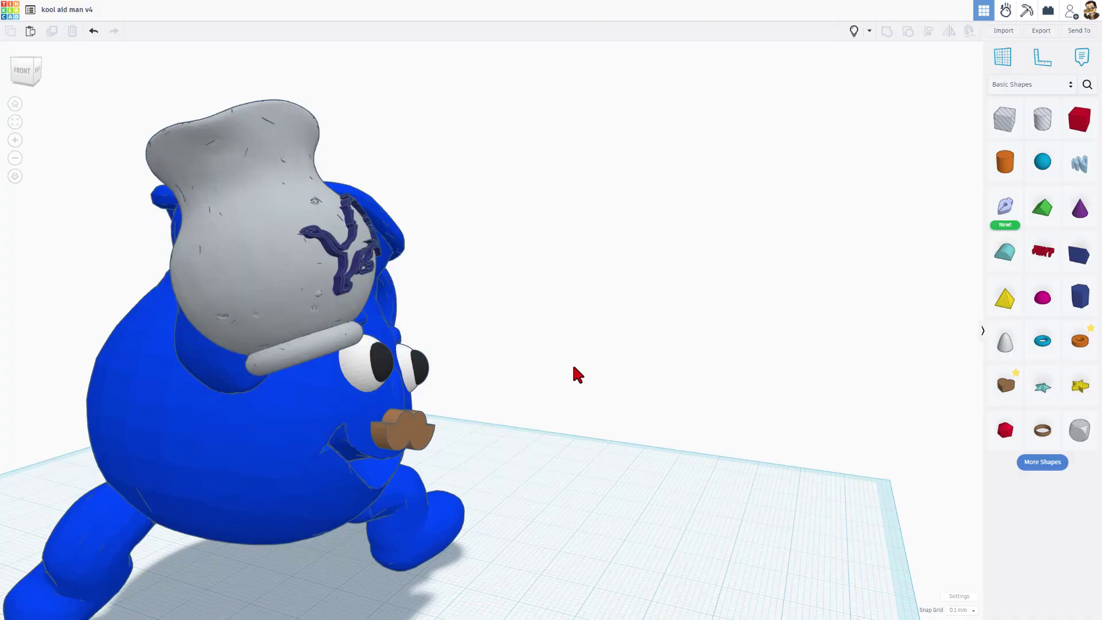
right_drag(573, 367, 250, 401)
scroll(250, 401, up, 3)
scroll(259, 402, down, 3)
right_drag(342, 391, 471, 295)
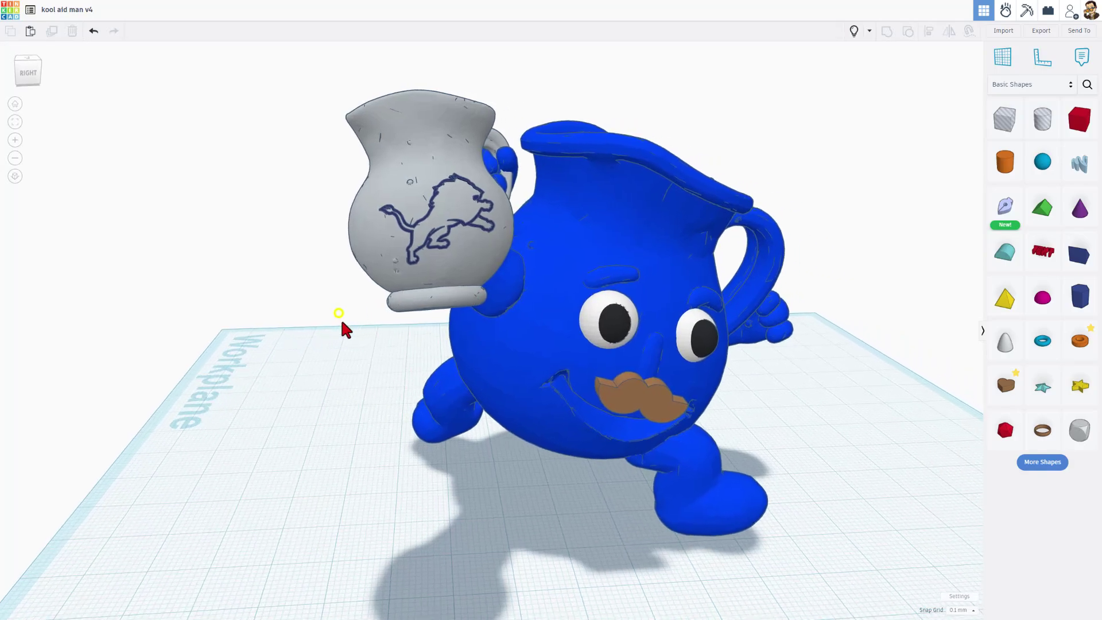